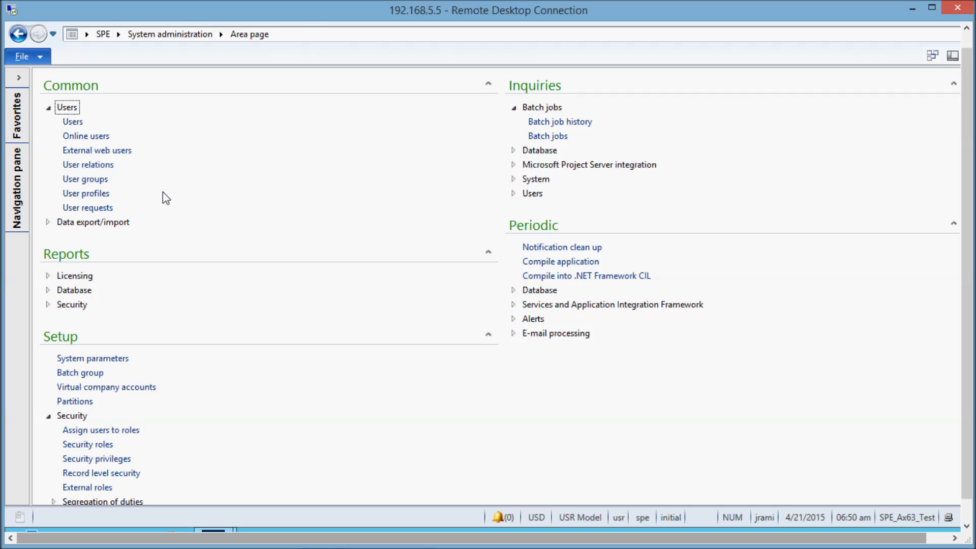
Open the security roles setup in the System administration module.
click(118, 38)
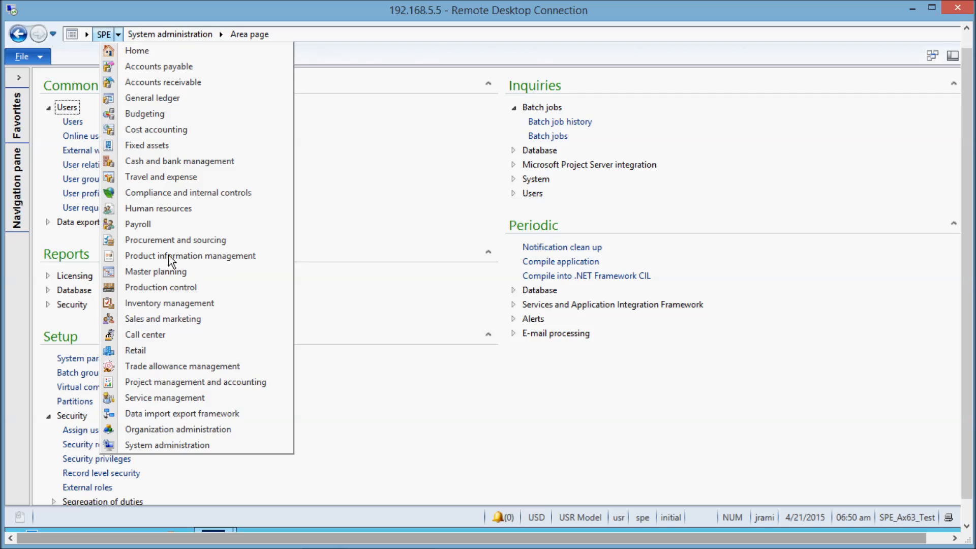
click(200, 446)
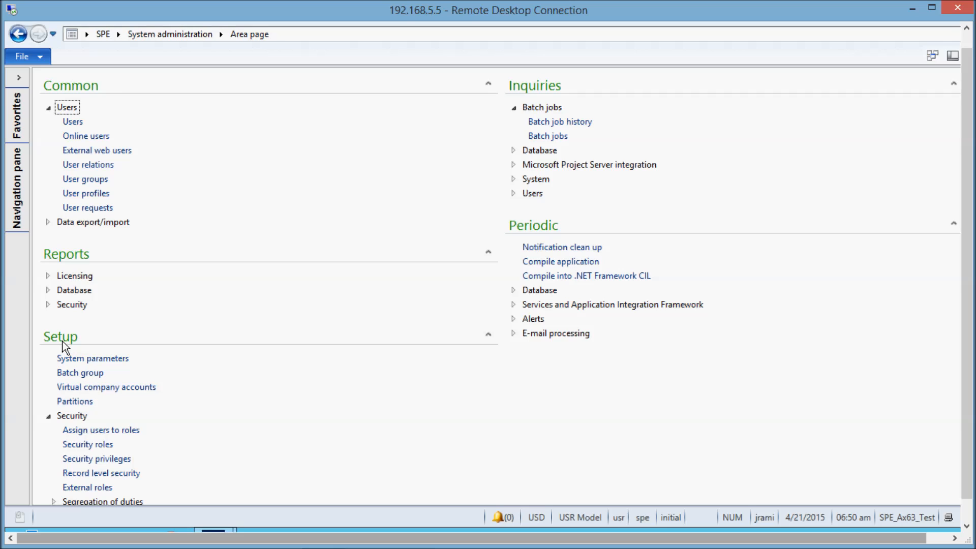
click(87, 445)
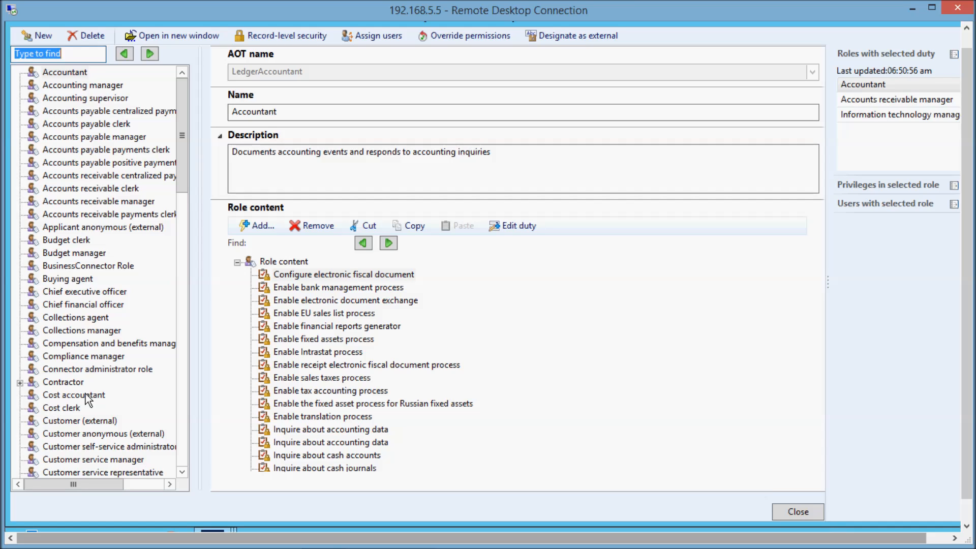
Create a new security role with the AOT name NEWROLE1 and close the security roles form.
click(42, 37)
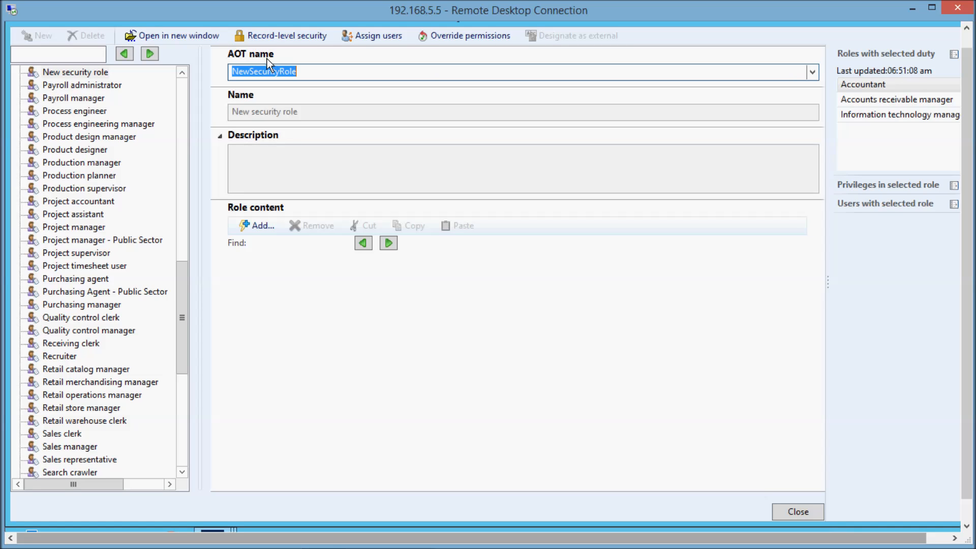
text(NEWROLE1)
key(Tab)
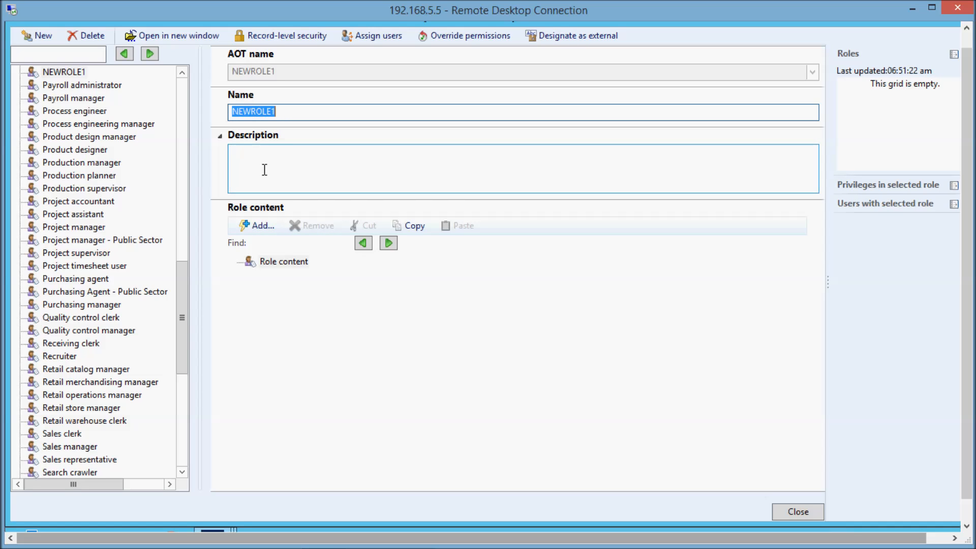
click(69, 86)
click(57, 76)
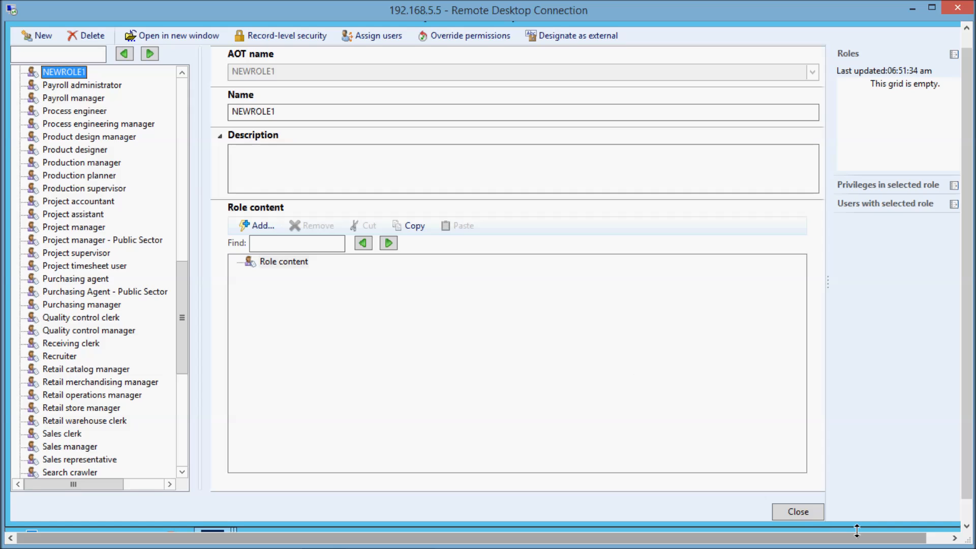
click(797, 512)
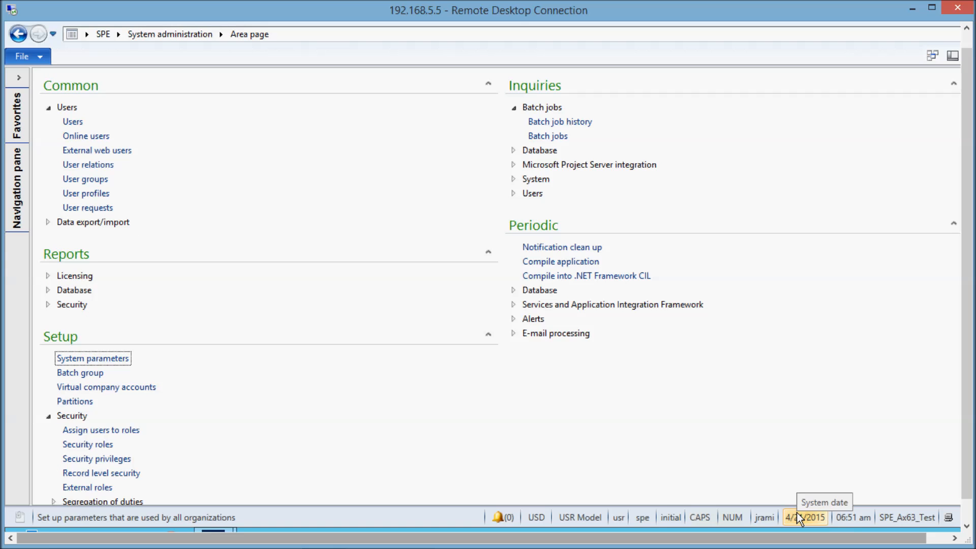
Open the security privileges setup and select the expanded Conversion cycle process cycle.
click(114, 460)
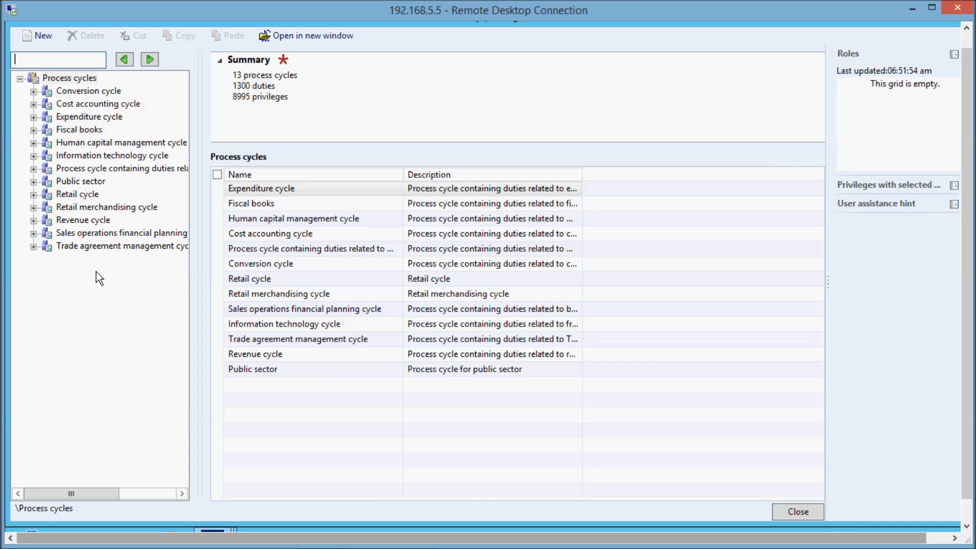
click(34, 93)
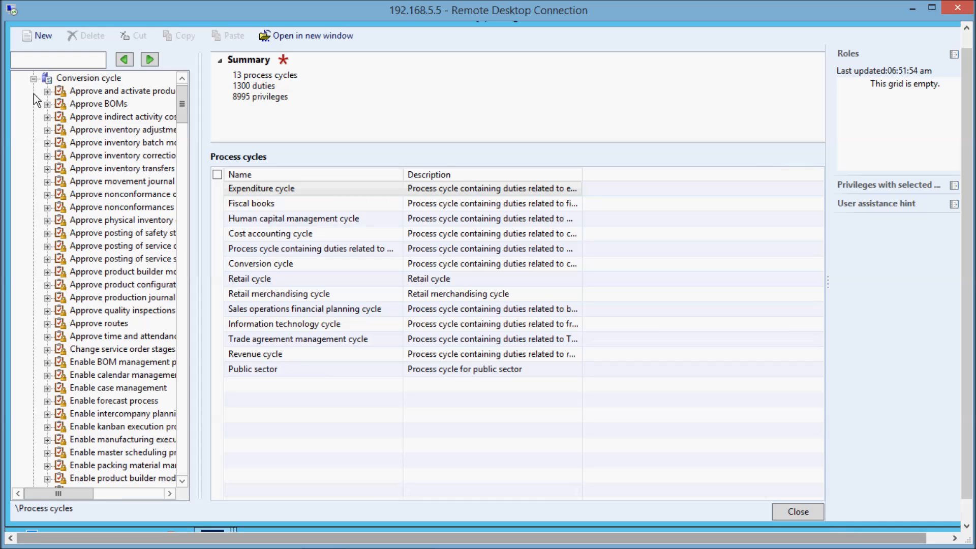
click(93, 77)
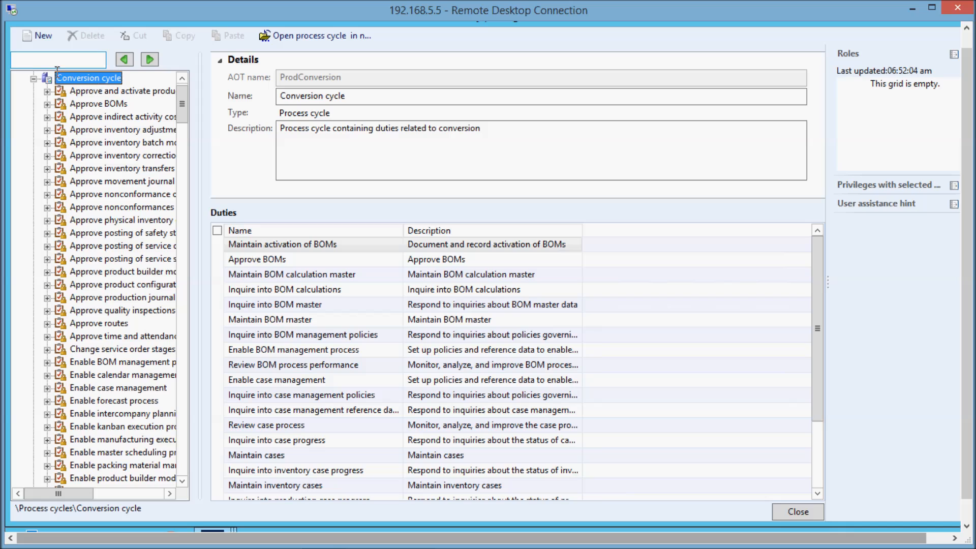
Create a new duty under the Conversion cycle and name it NEWROLE1DUTY.
click(36, 35)
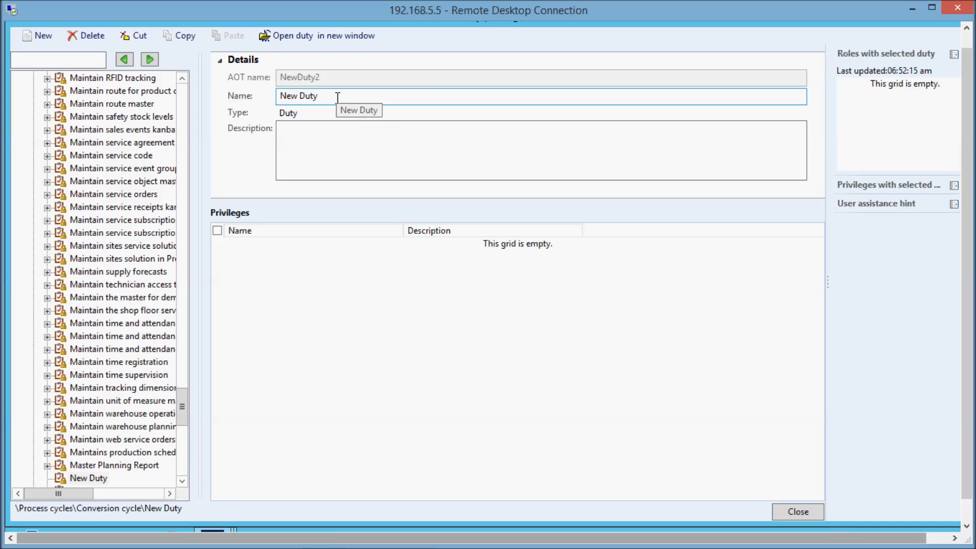
click(337, 97)
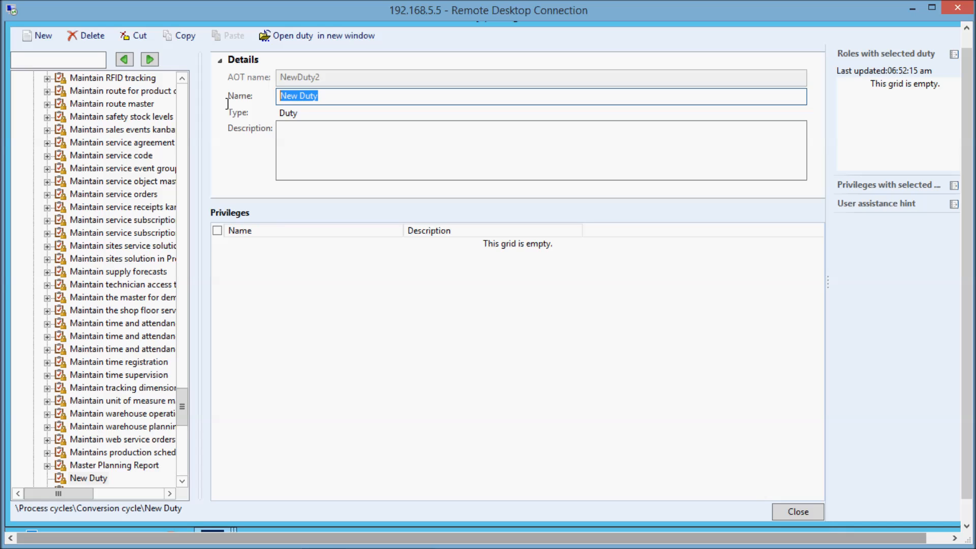
text(NEWROLE1DUTY)
key(Tab)
key(Tab)
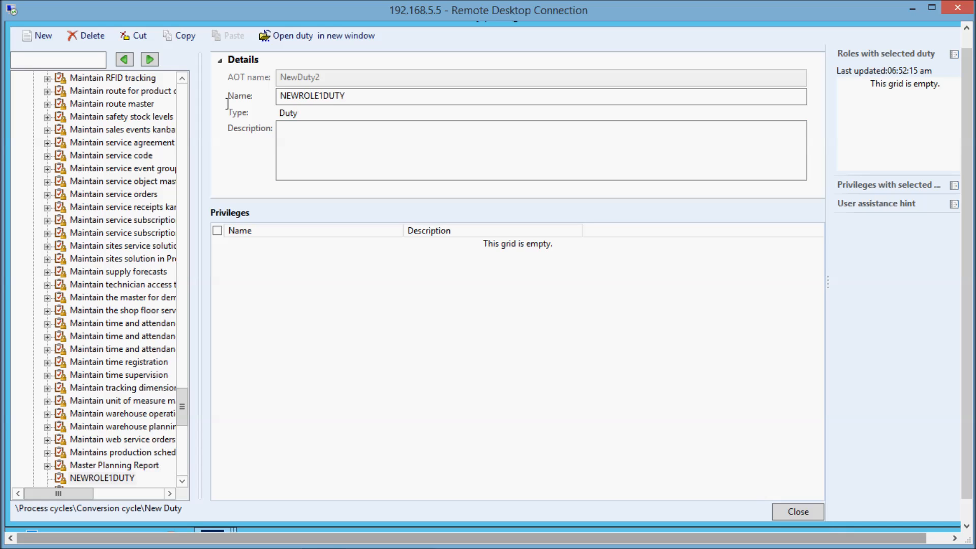
Create a new privilege under the NEWROLE1DUTY duty in the Conversion cycle.
click(183, 483)
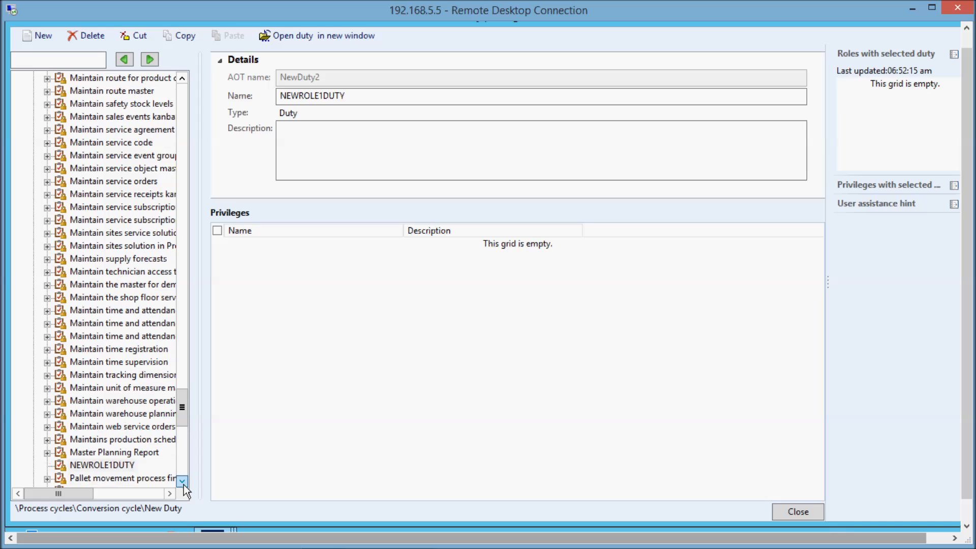
click(118, 469)
click(106, 453)
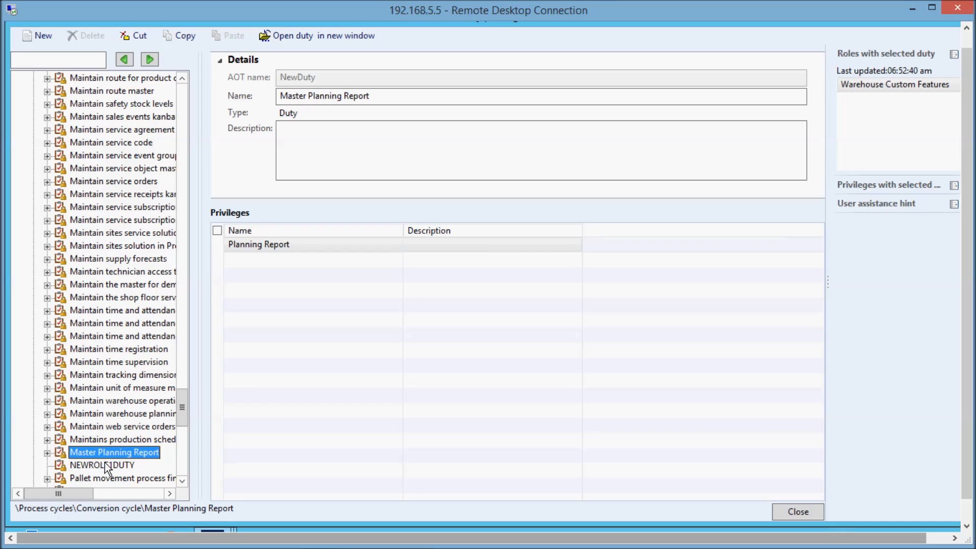
click(103, 464)
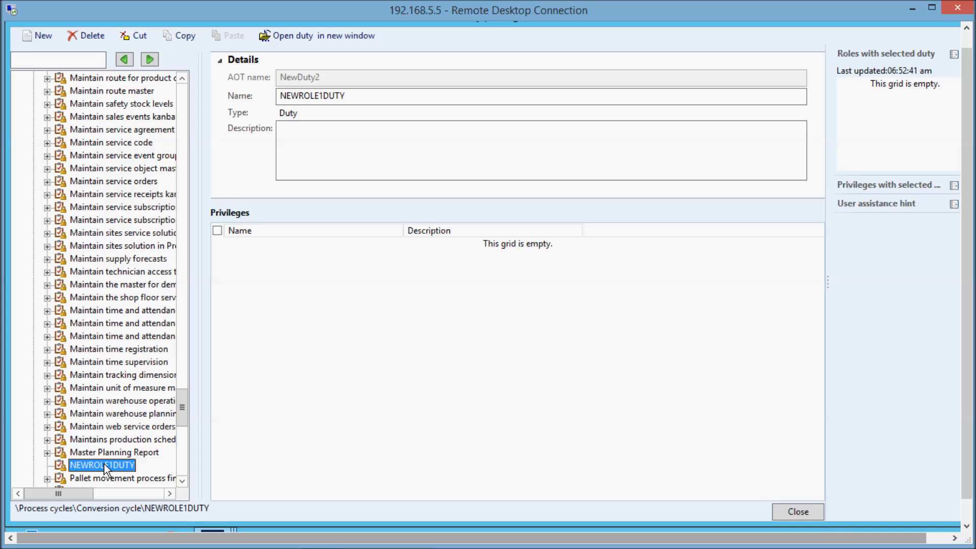
right_click(104, 466)
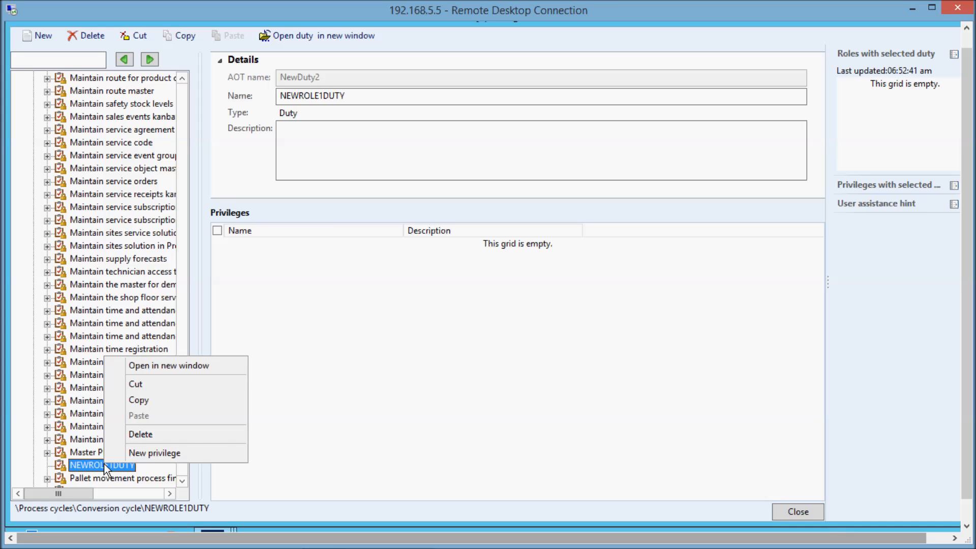
click(154, 453)
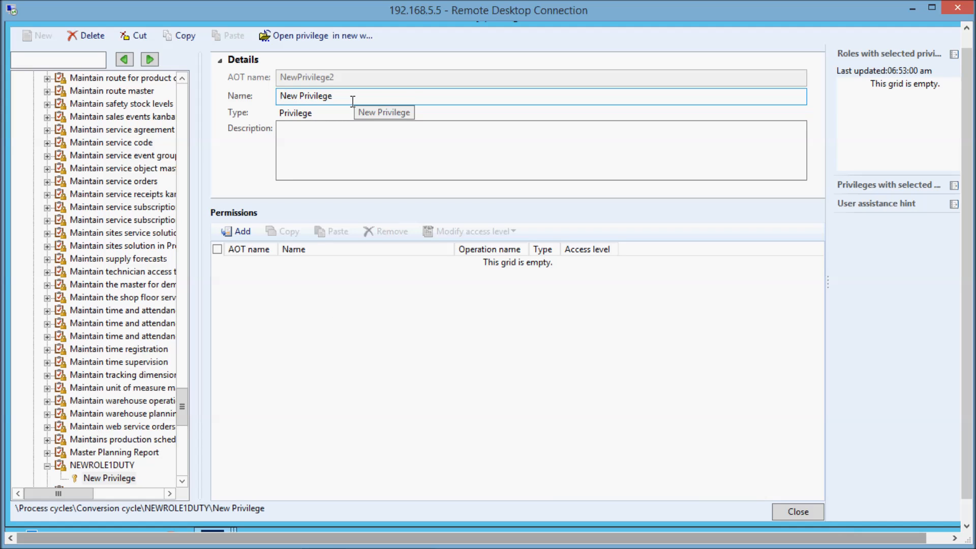
Rename the new privilege as NEWROLE1PRIVILEGE.
drag(336, 101, 177, 92)
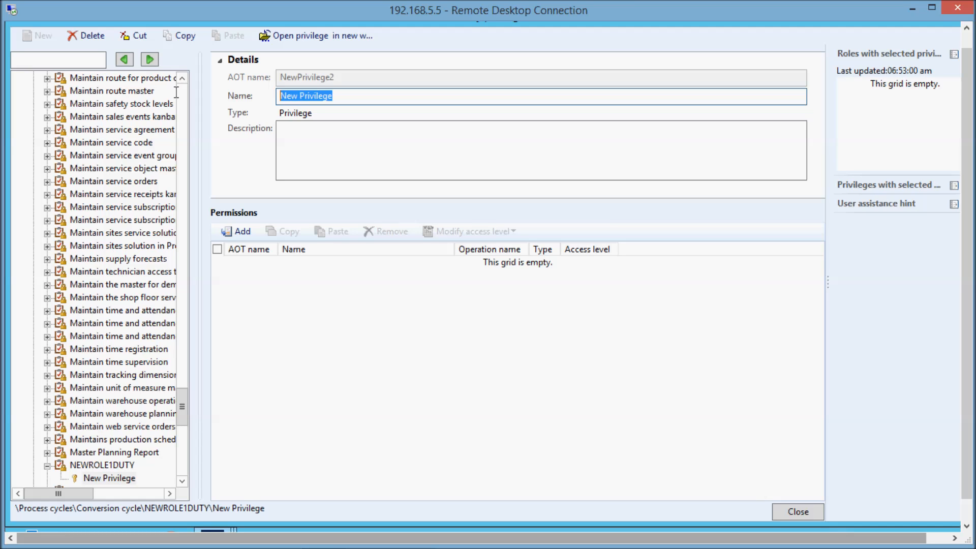
text(NEW)
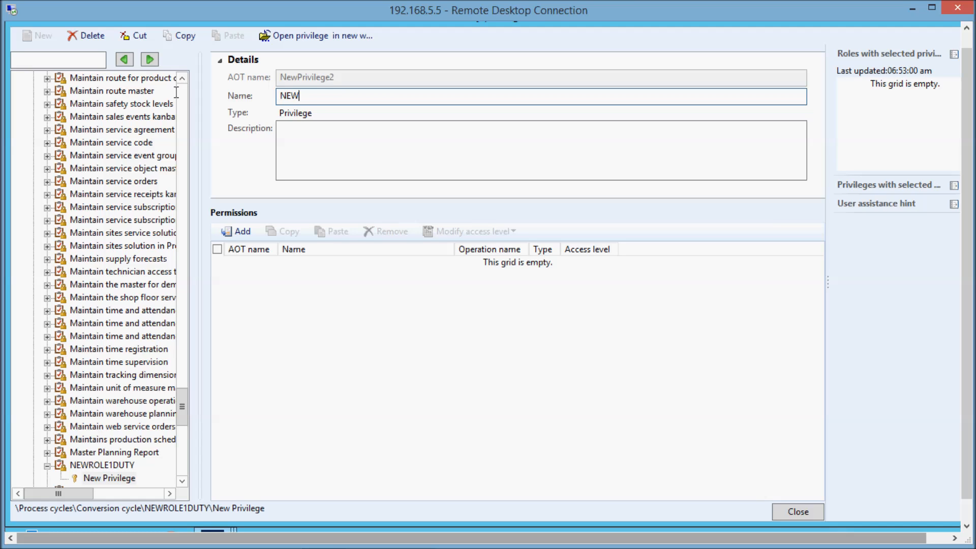
text(ROLE1PRIVILEGE)
key(Tab)
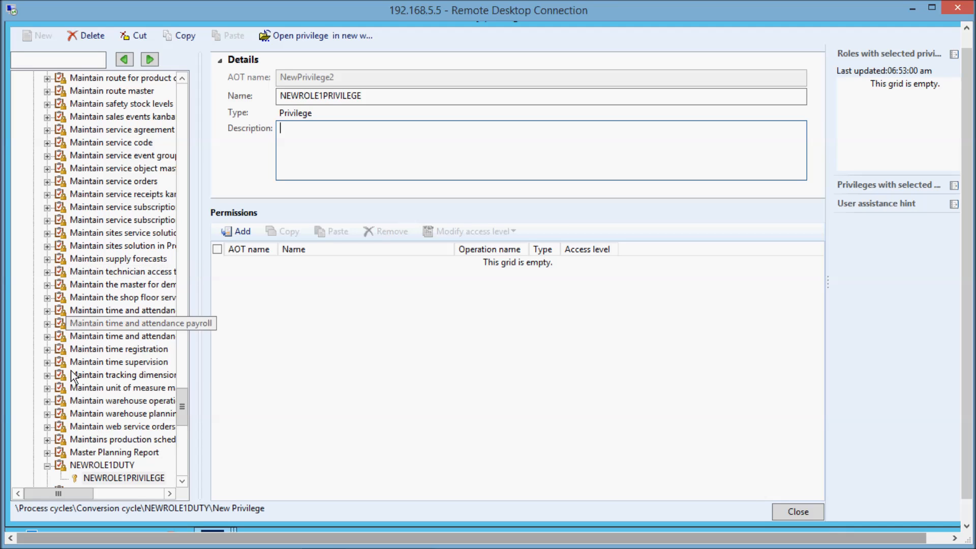
Start adding permissions to the NEWROLE1PRIVILEGE privilege under NEWROLE1DUTY.
click(84, 467)
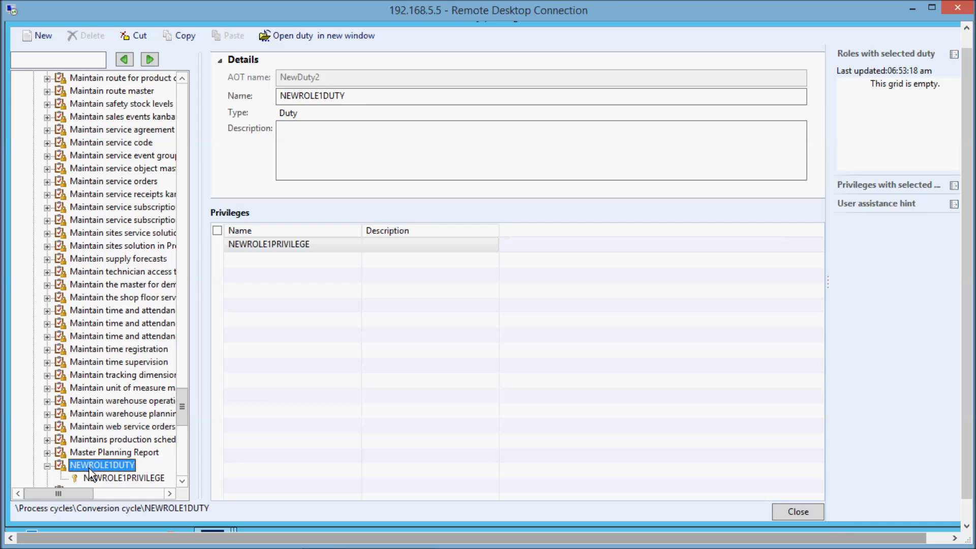
click(111, 478)
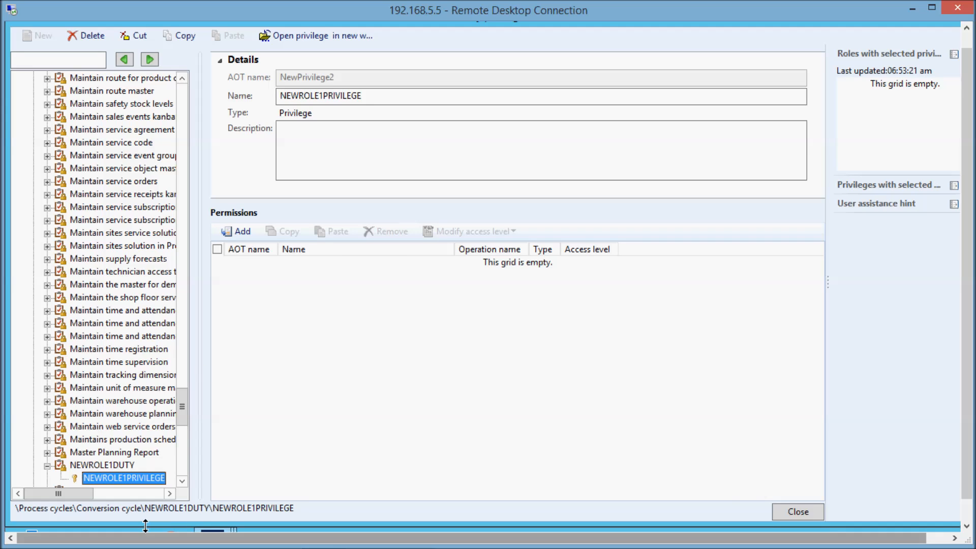
click(244, 231)
click(244, 231)
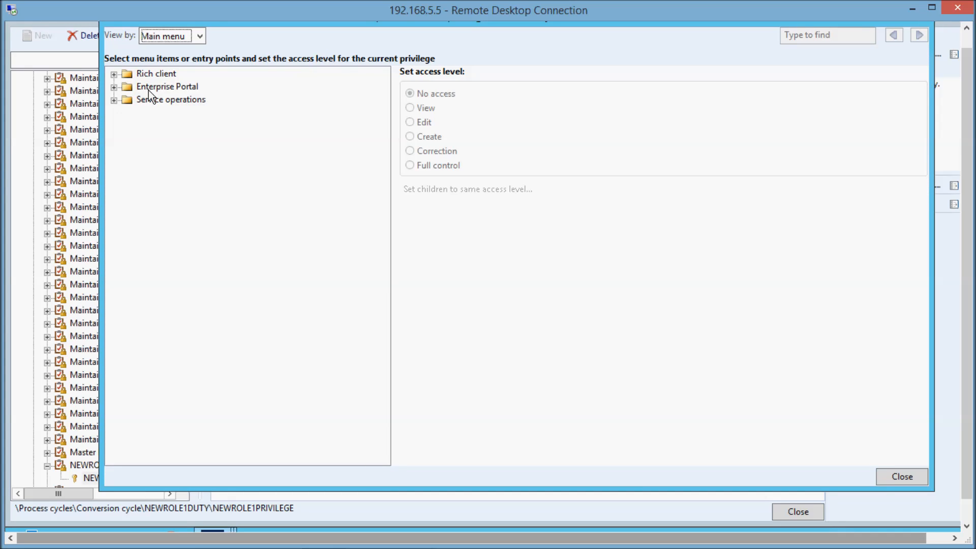
Grant Full control of the Ledger posting for purchase orders and Purchase receiving log reports under the rich client's Procurement and sourcing transaction reports.
click(114, 75)
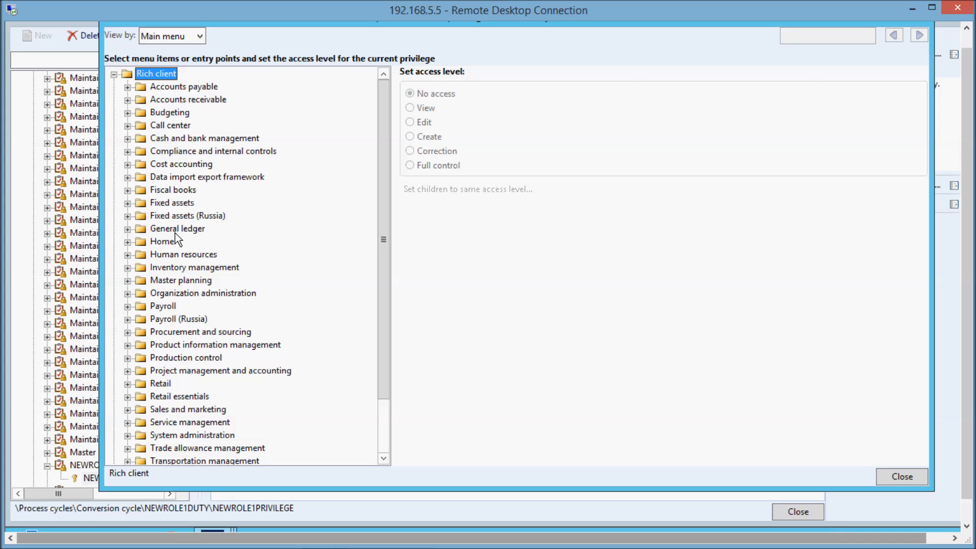
click(128, 332)
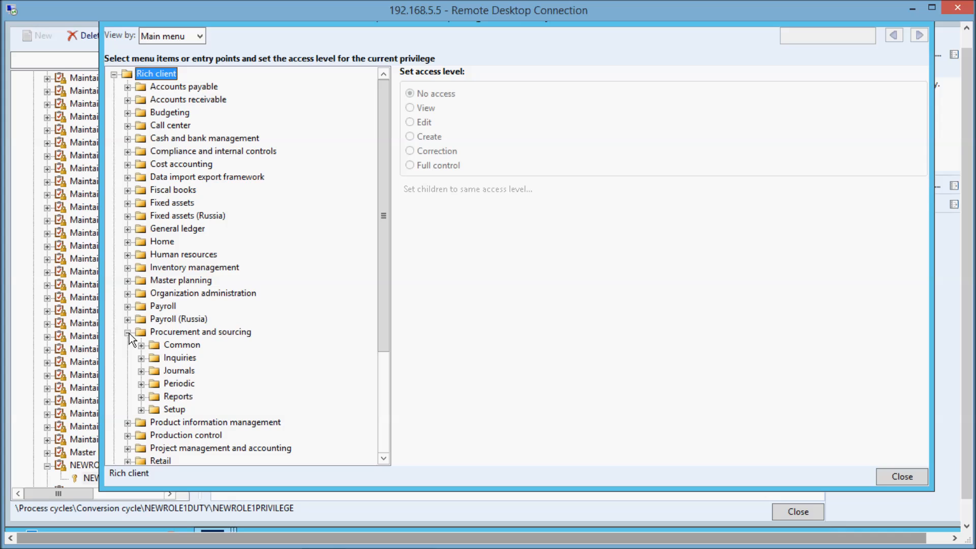
click(142, 397)
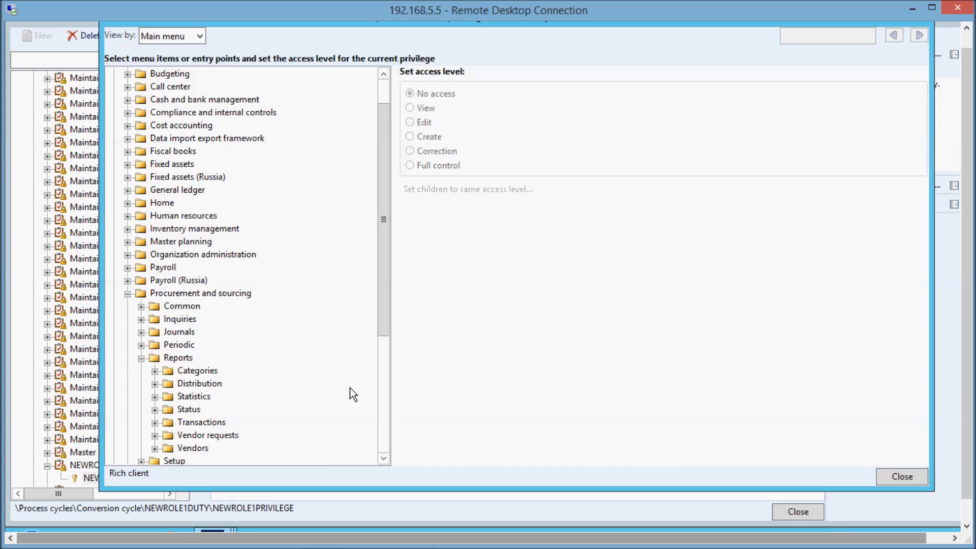
click(383, 459)
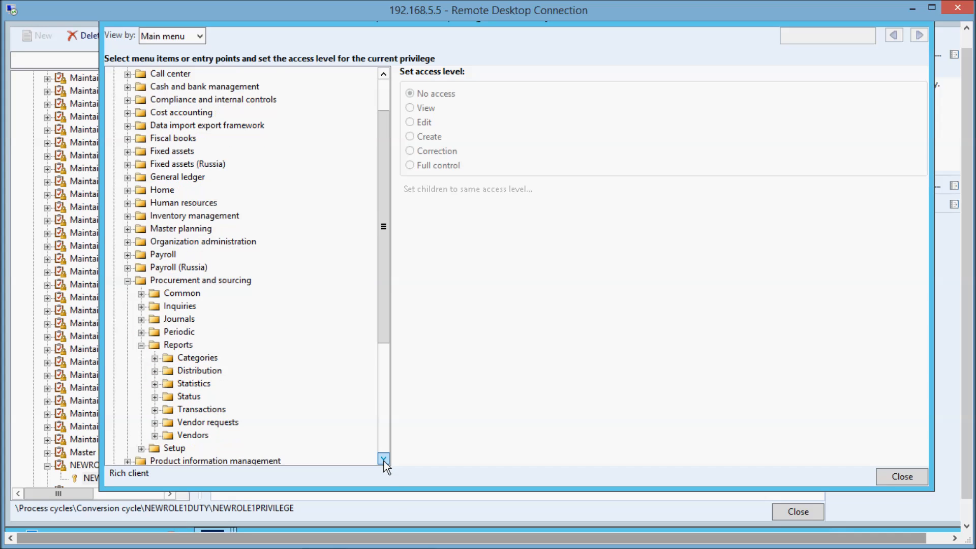
double_click(383, 459)
click(383, 459)
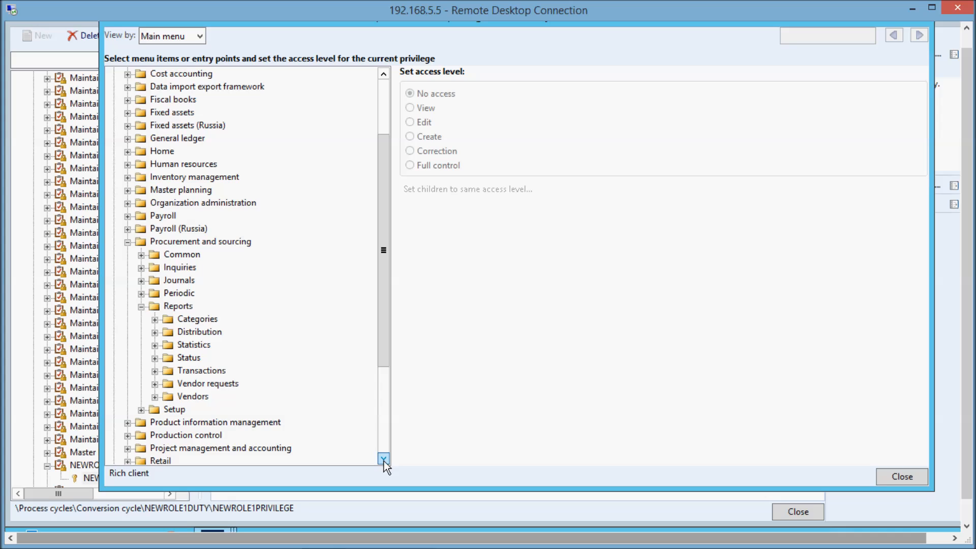
click(154, 371)
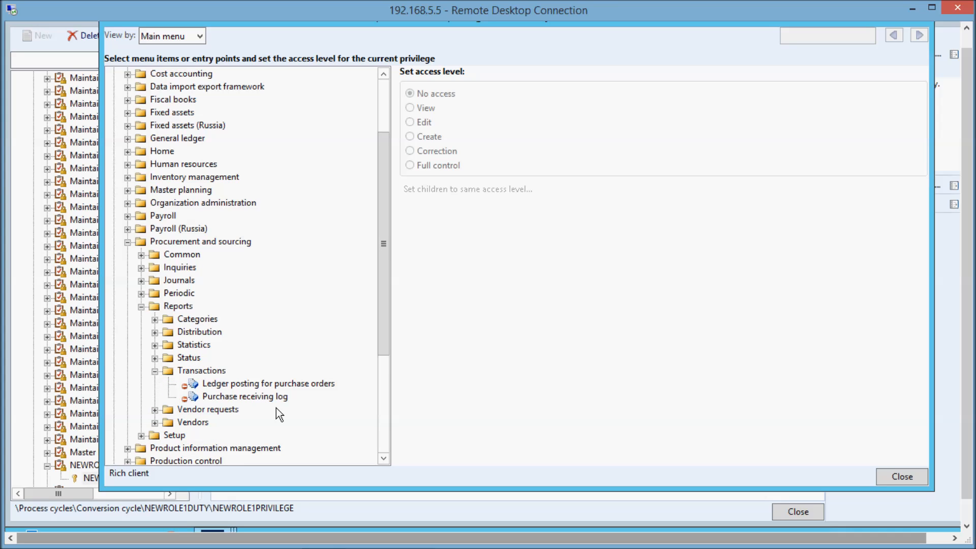
click(239, 385)
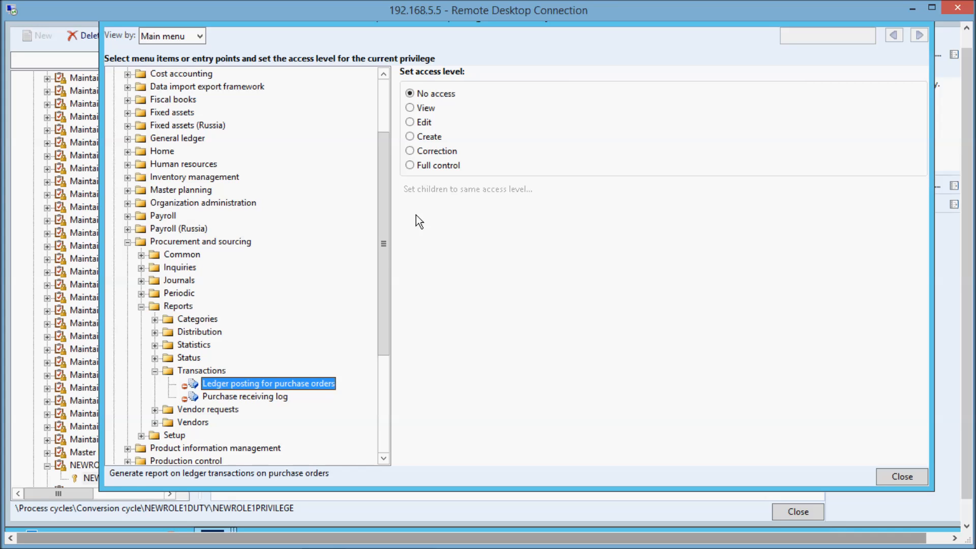
click(411, 165)
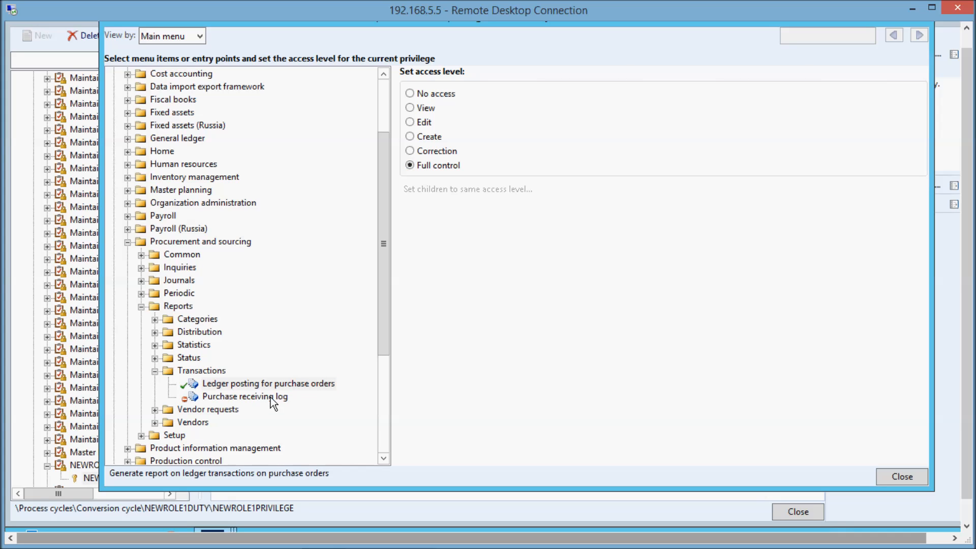
click(270, 397)
click(409, 166)
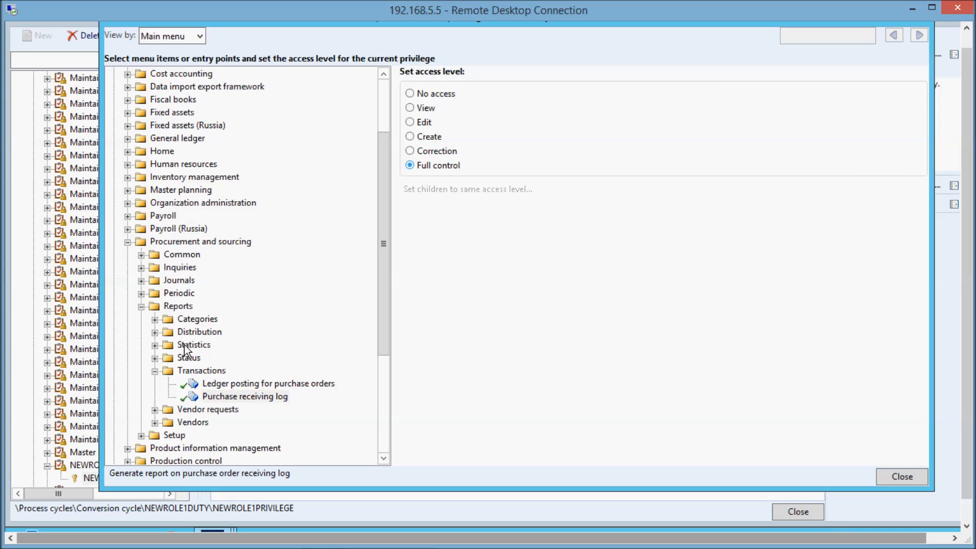
Grant Full control of the procurement Status reports Accrued purchases, Open purchase order lines by delivery date and Open purchase order lines by item.
click(154, 358)
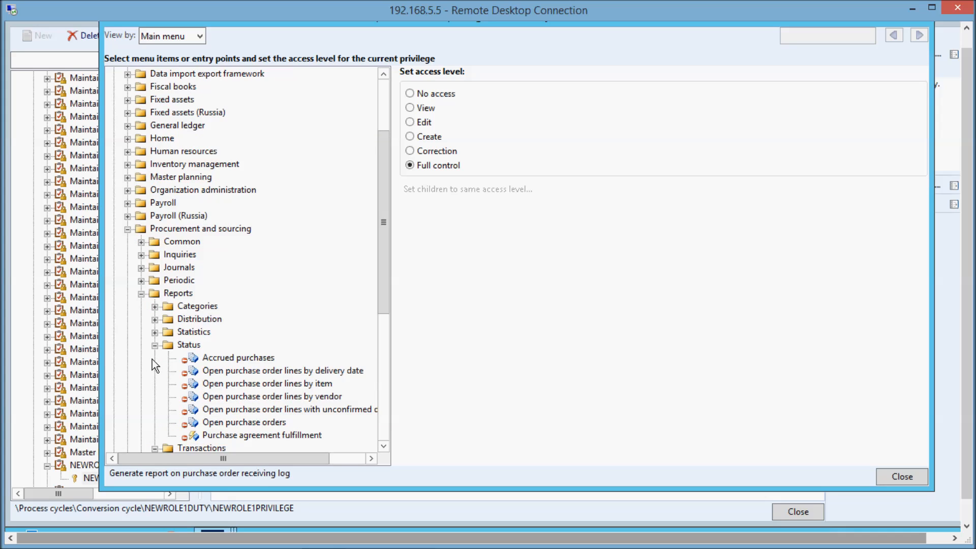
click(253, 359)
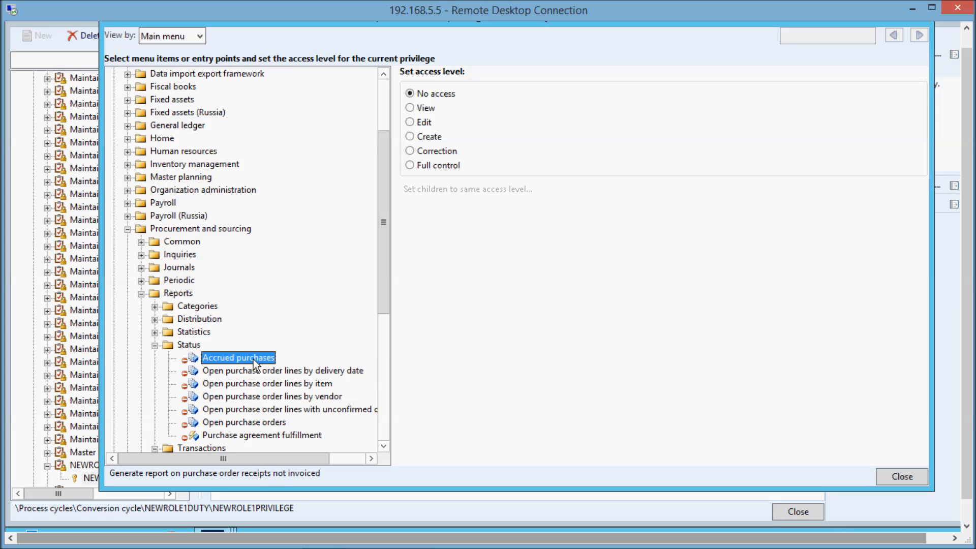
click(409, 166)
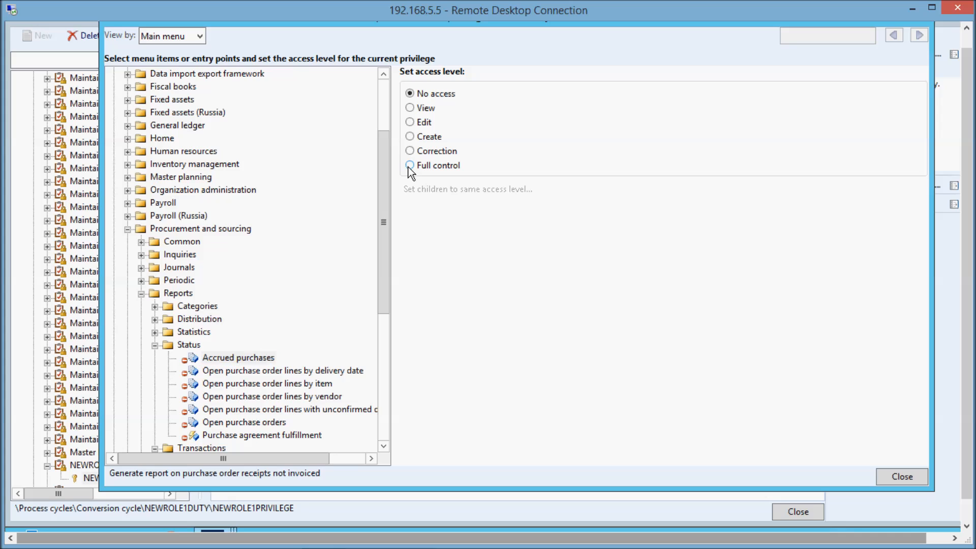
click(236, 371)
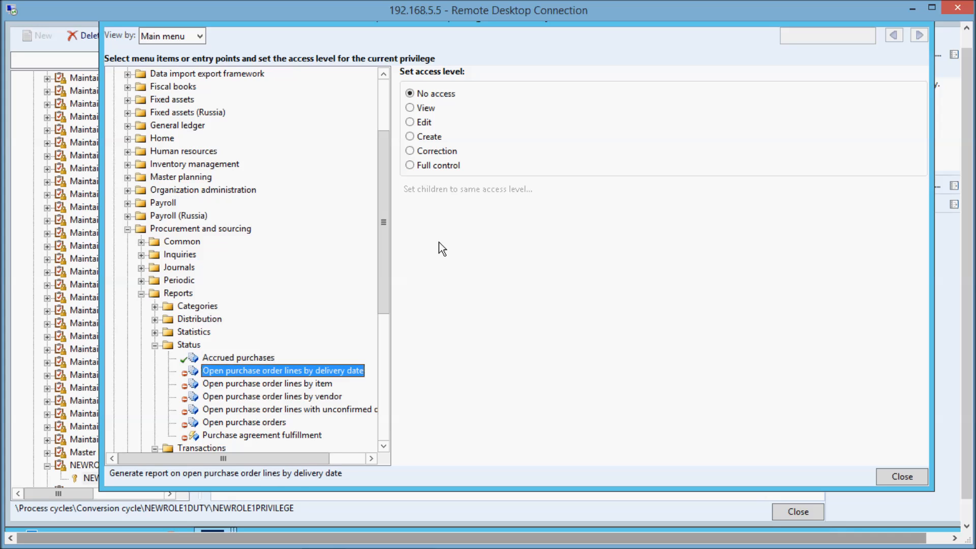
click(409, 166)
click(313, 384)
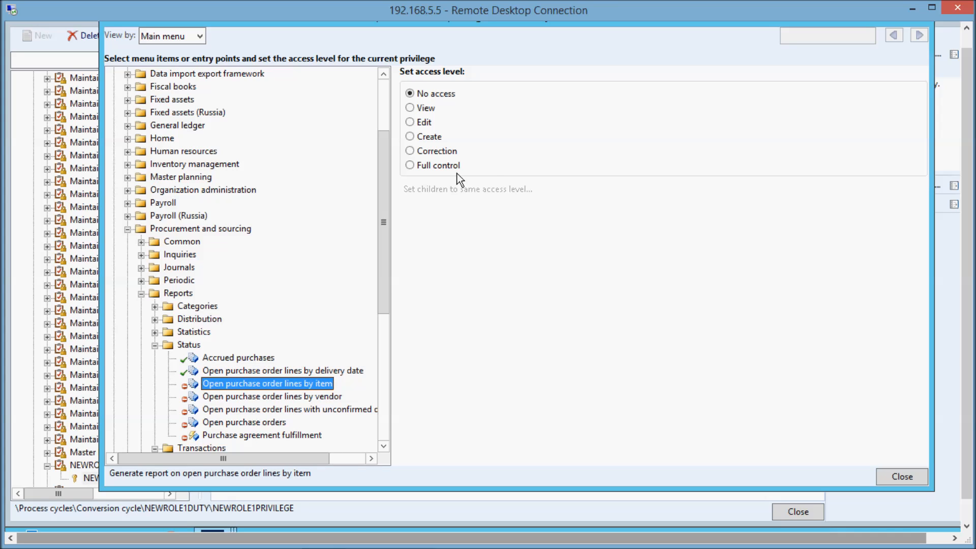
click(432, 165)
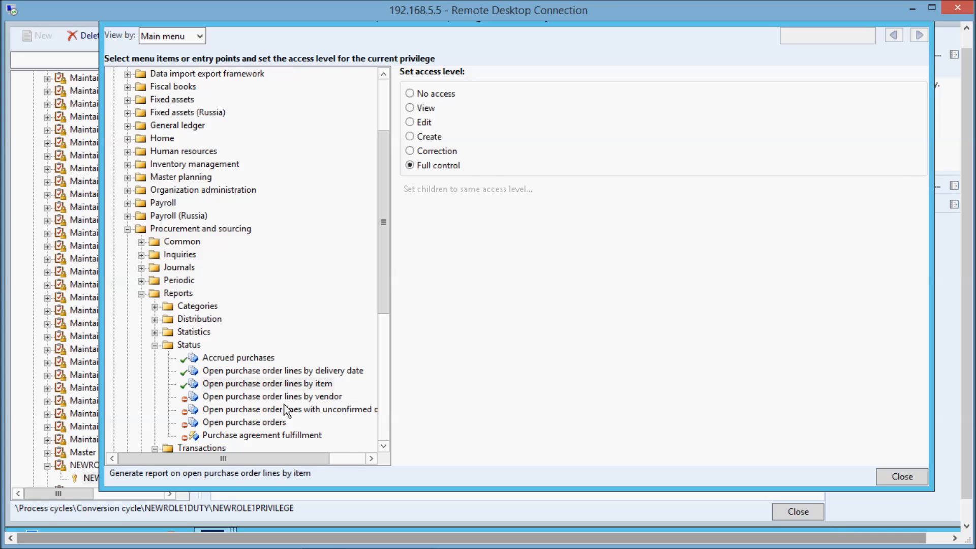
Grant Full control of the open purchase order lines by vendor, lines with unconfirmed delivery date, Open purchase orders and Purchase agreement fulfillment reports.
click(283, 400)
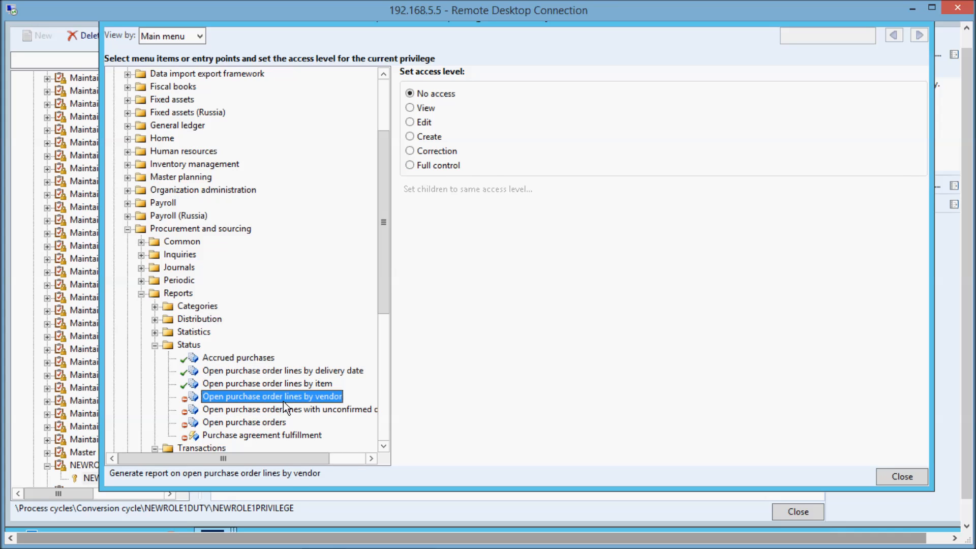
click(436, 166)
click(315, 408)
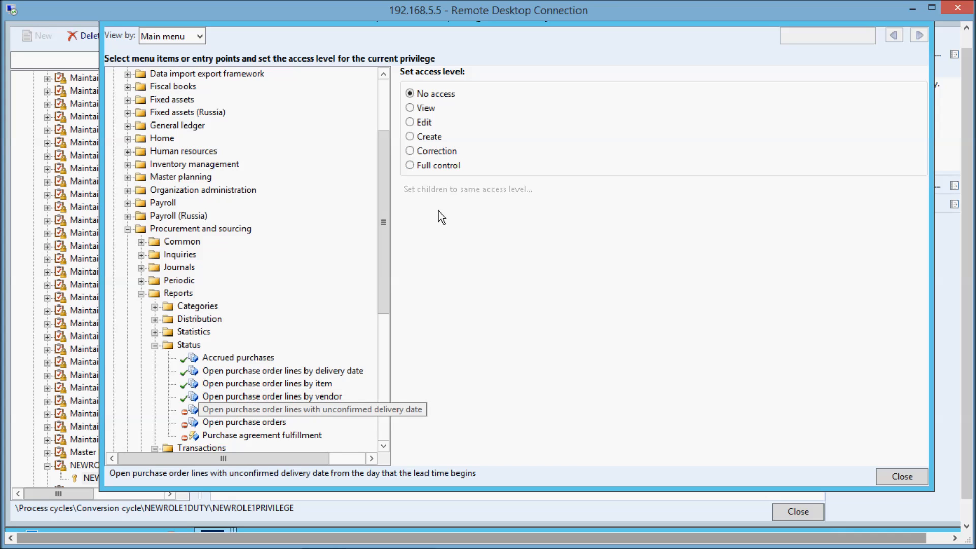
click(422, 165)
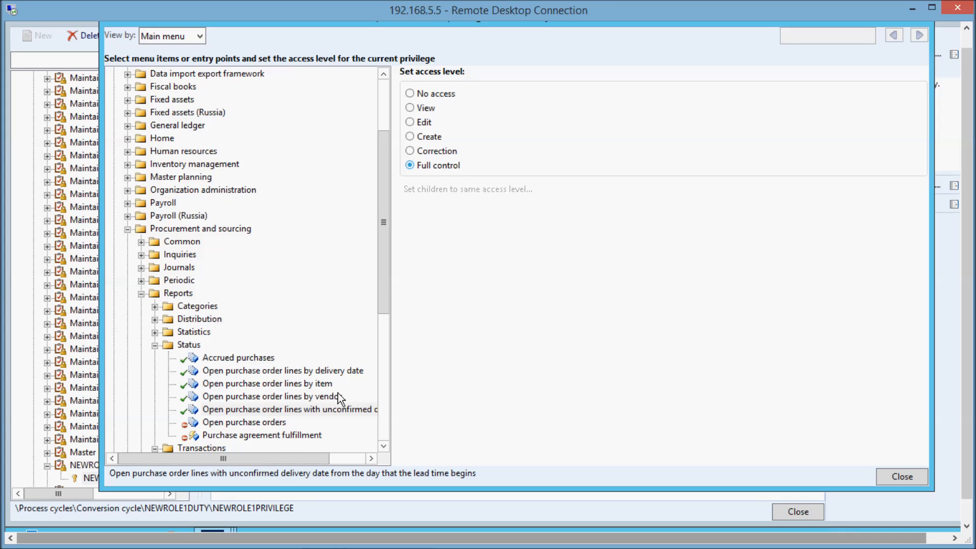
click(250, 426)
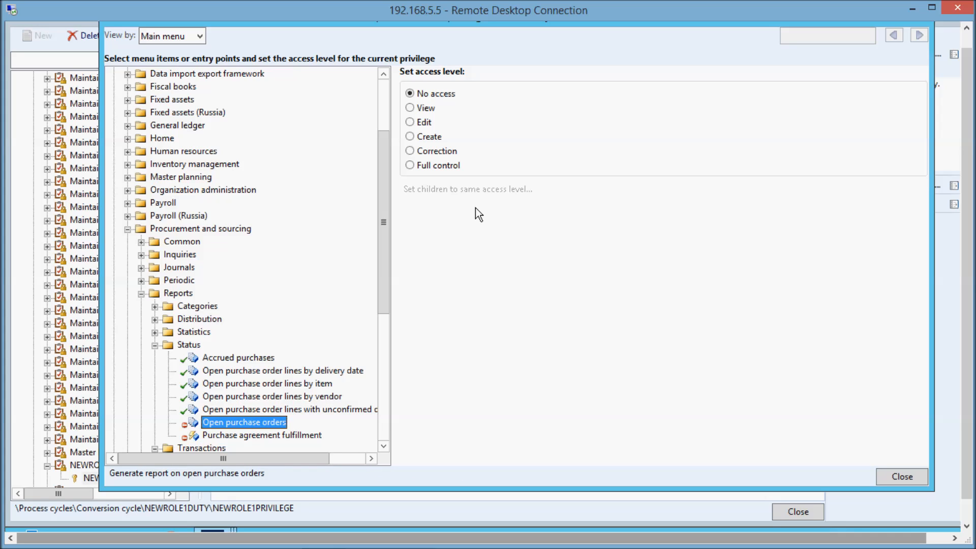
click(426, 163)
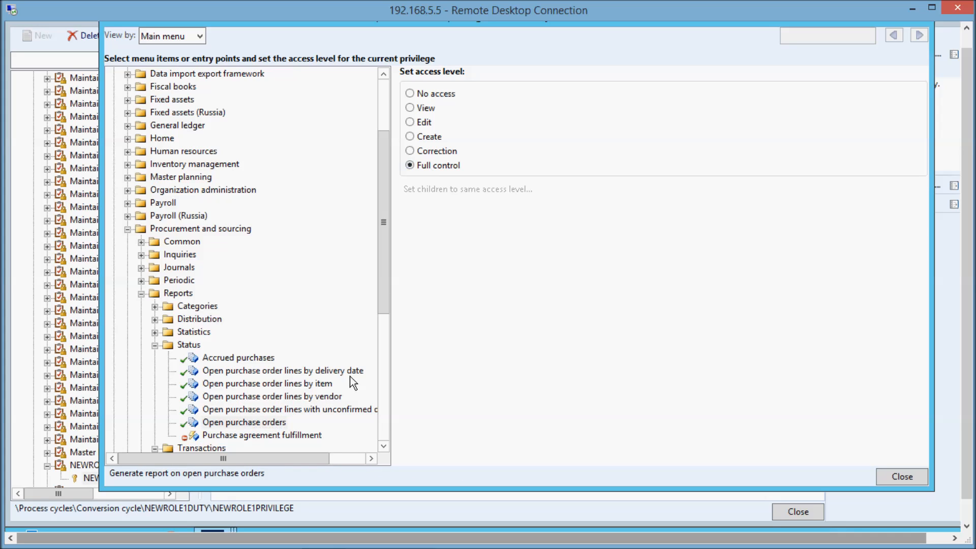
click(261, 435)
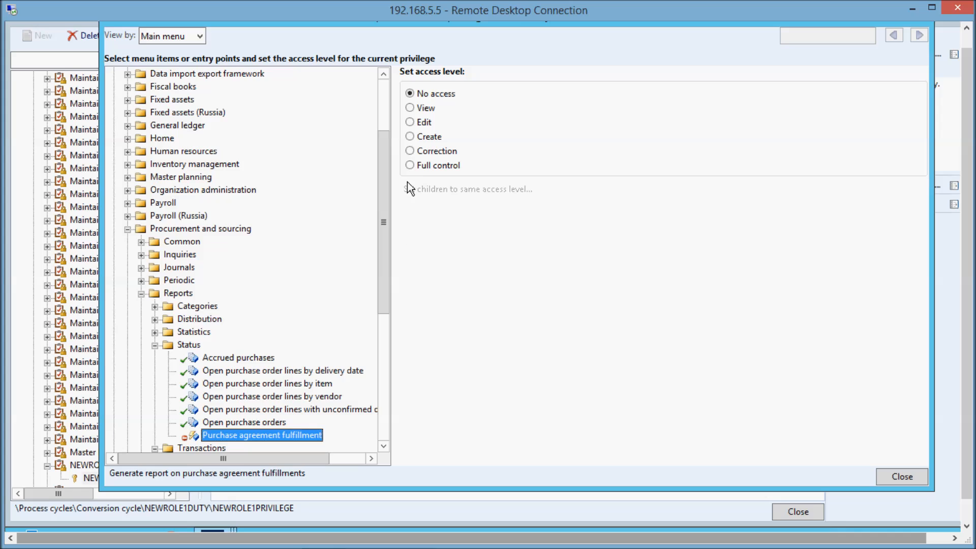
click(412, 167)
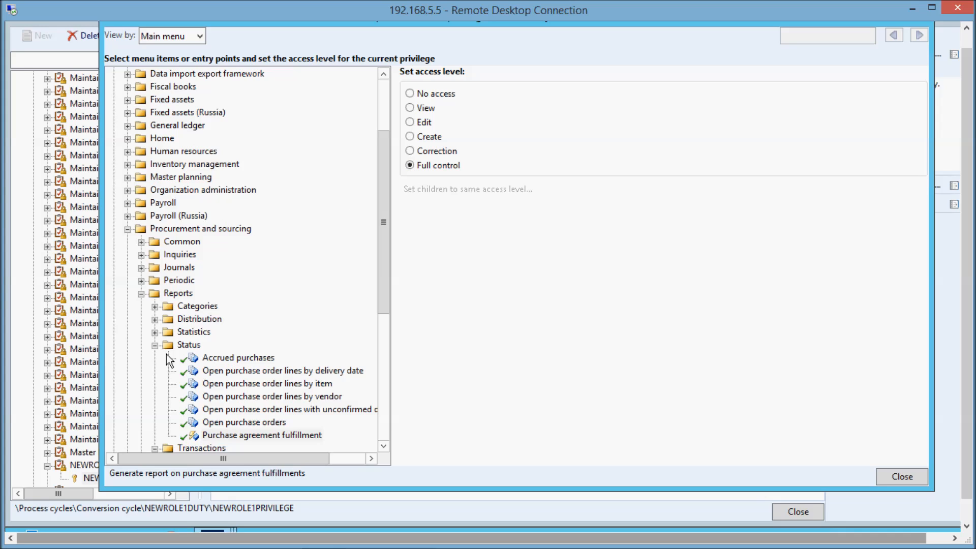
Grant Full control of the Adjustment (cur.) and Adjustments reports under Inventory management's transaction reports.
click(155, 345)
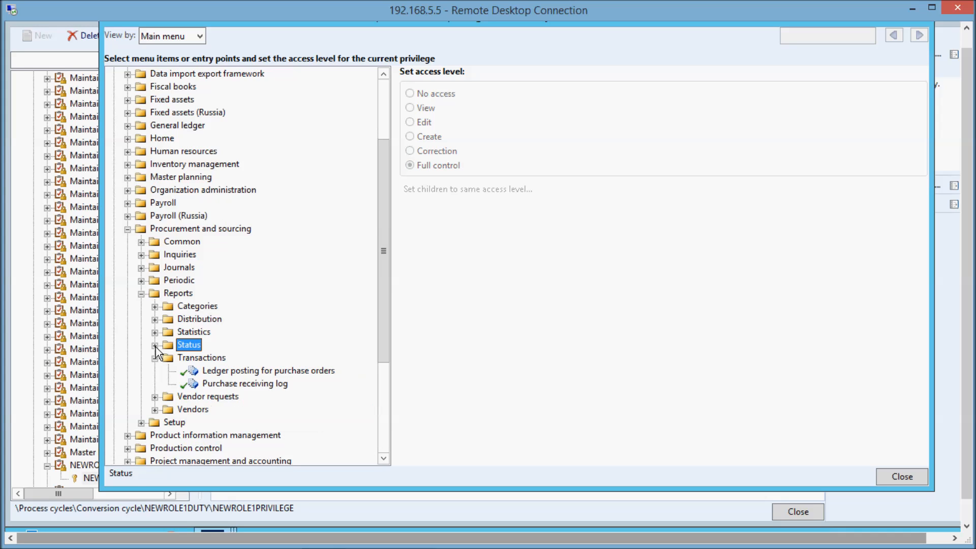
click(142, 293)
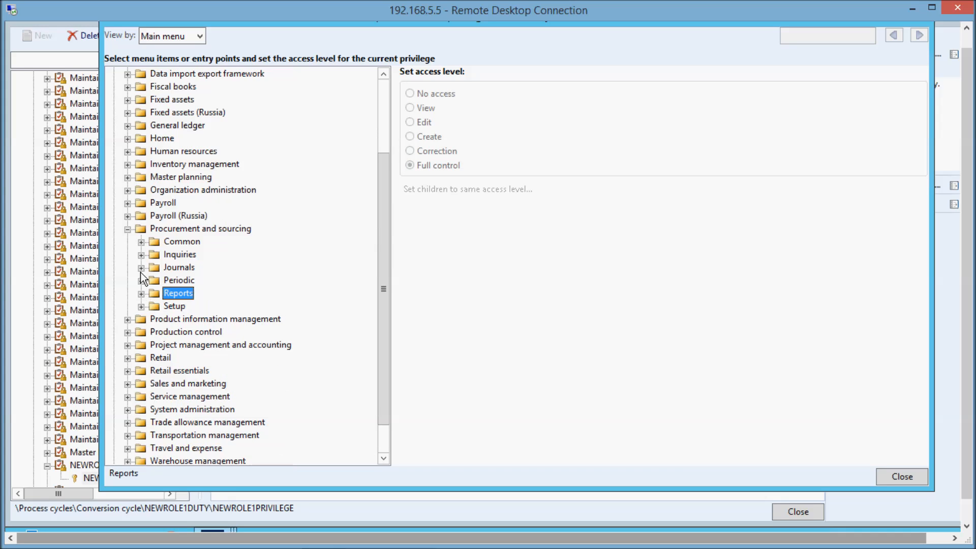
click(128, 228)
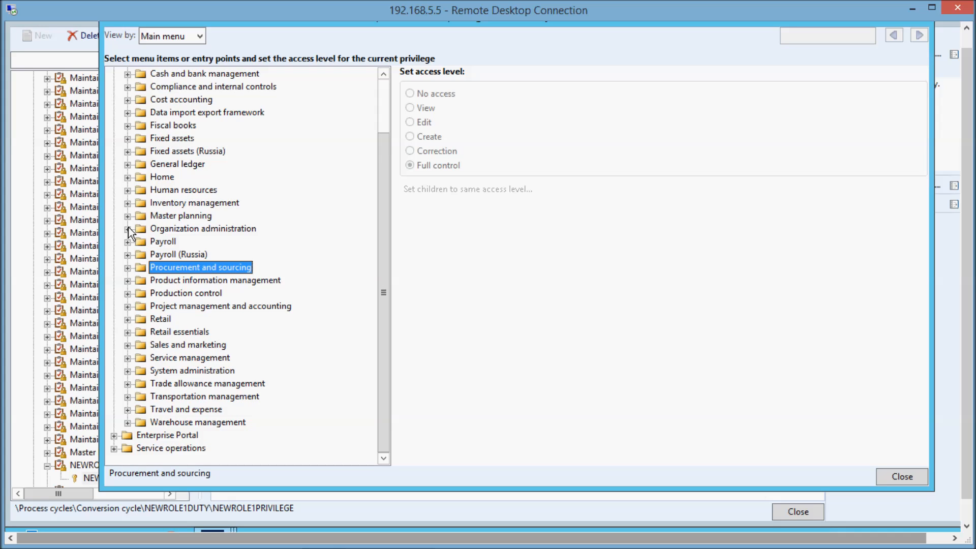
click(129, 203)
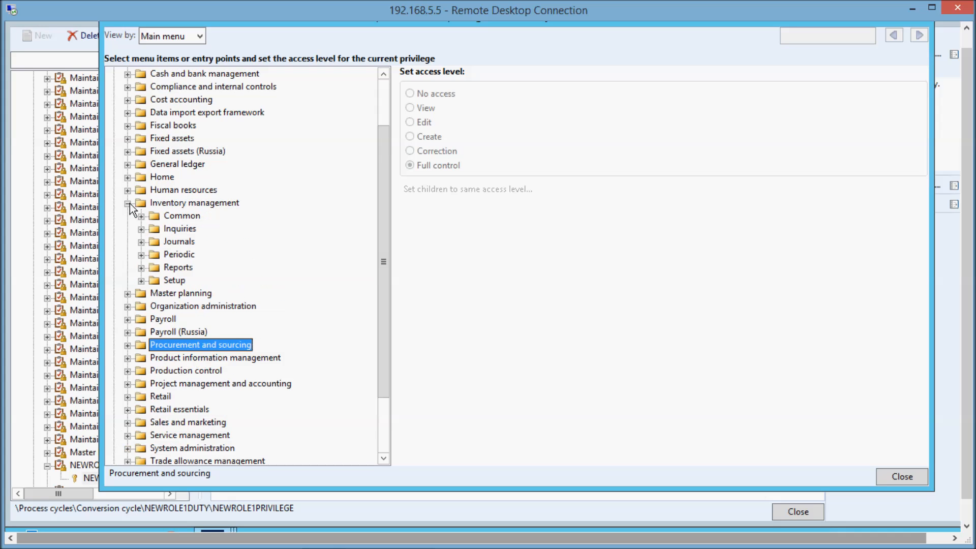
click(142, 267)
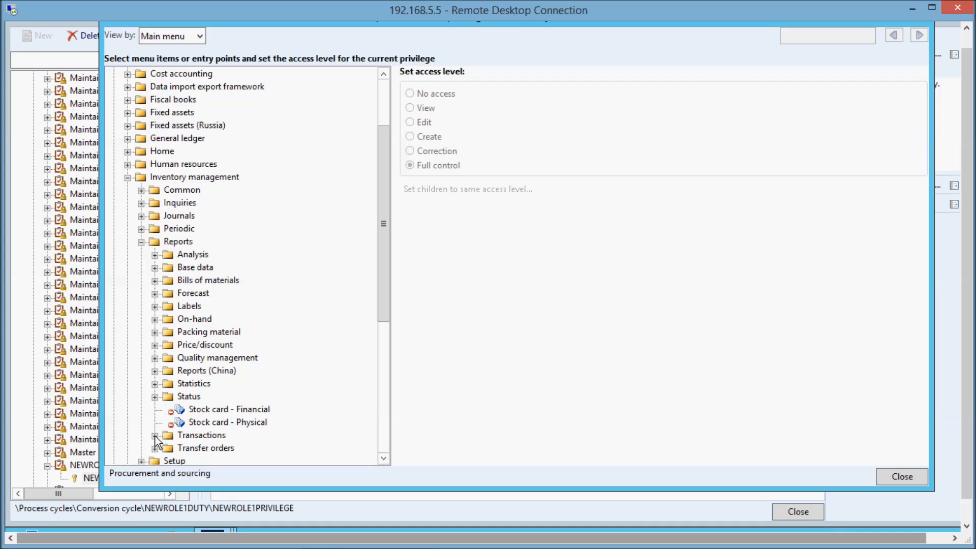
scroll(155, 441, down, 4)
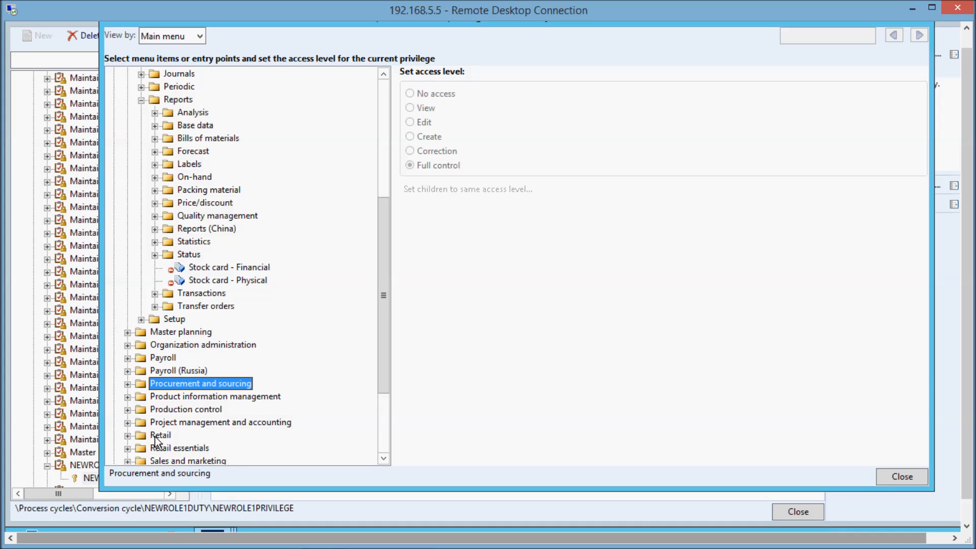
click(155, 294)
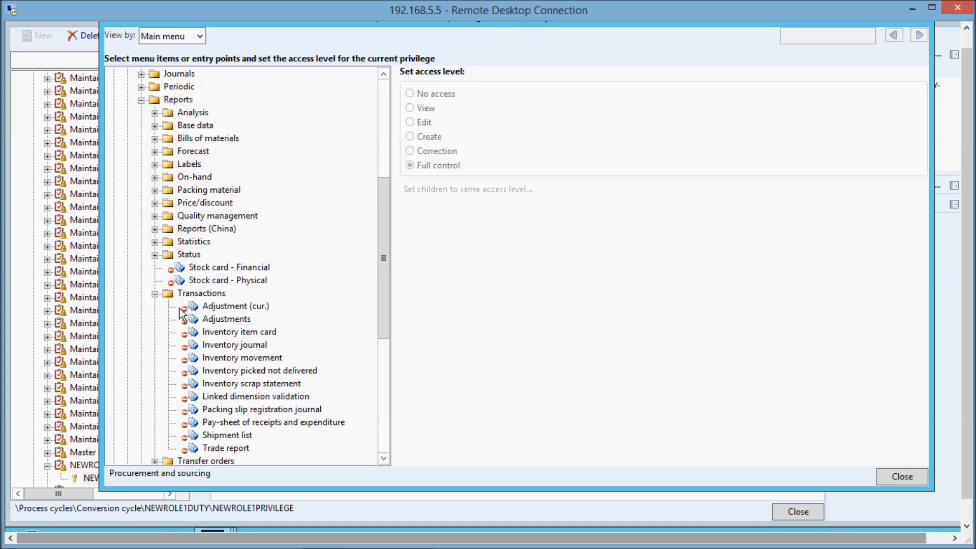
click(224, 307)
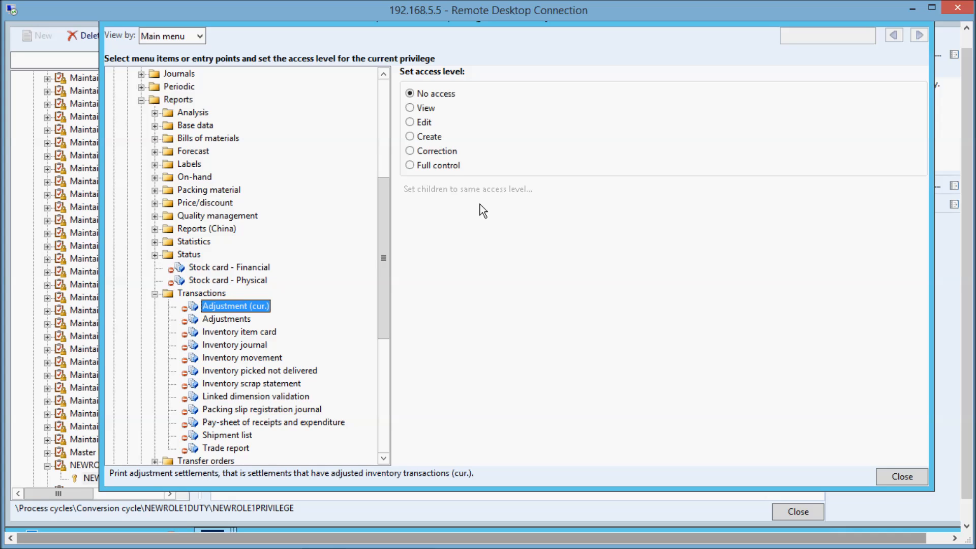
click(447, 165)
click(226, 319)
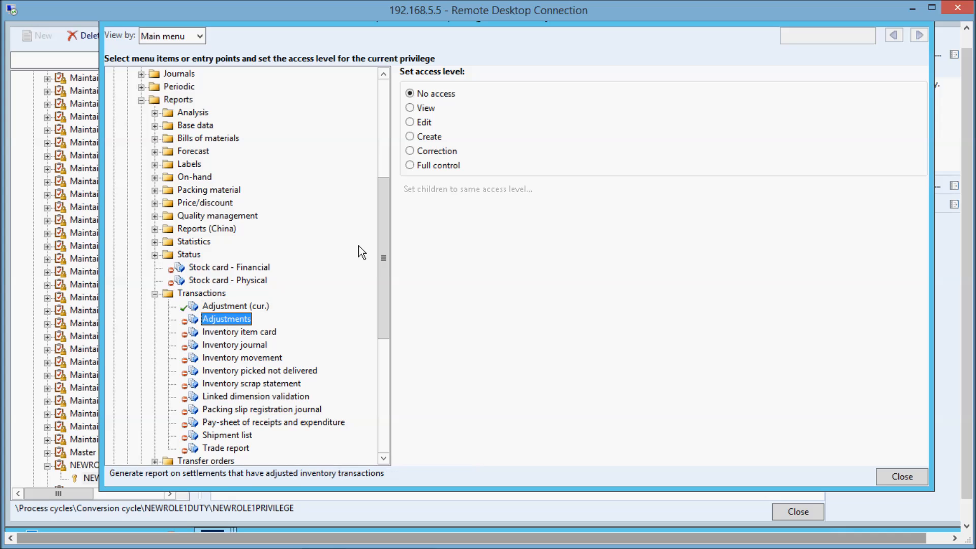
click(442, 167)
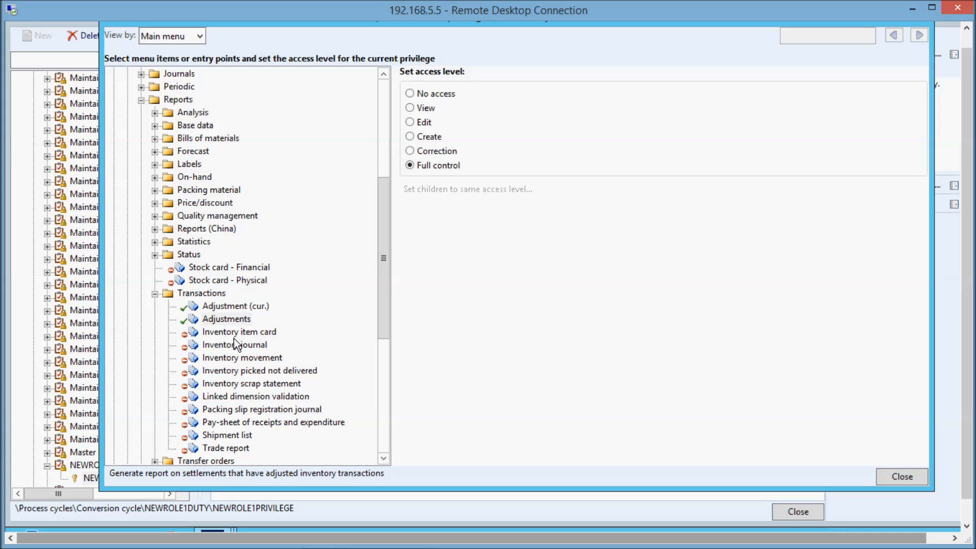
Grant Full control of the Inventory item card, Inventory journal and Inventory movement transaction reports.
click(234, 337)
click(446, 167)
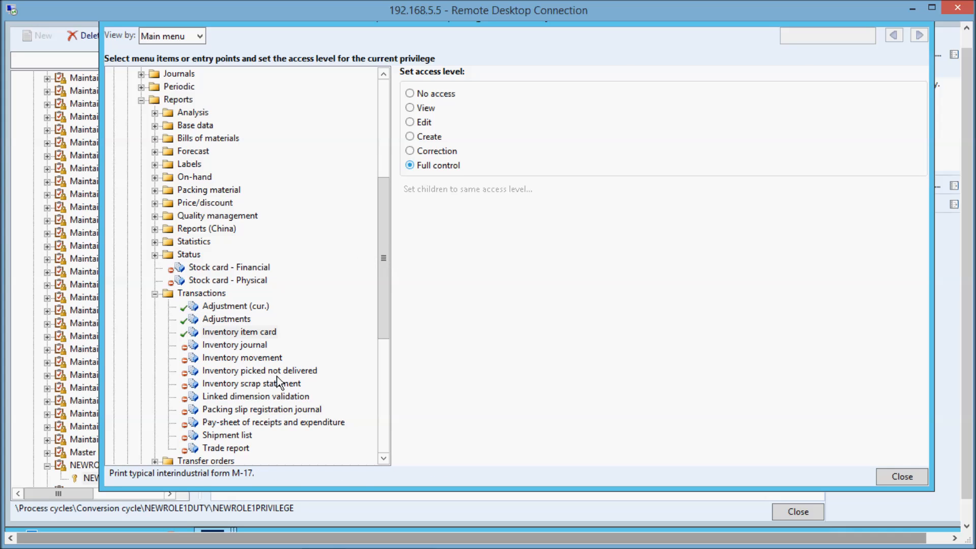
click(244, 346)
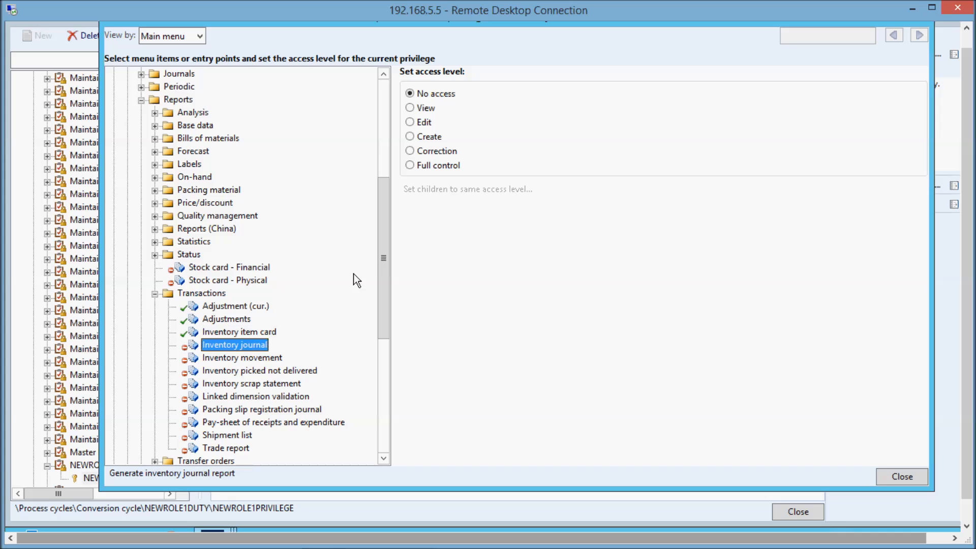
click(428, 167)
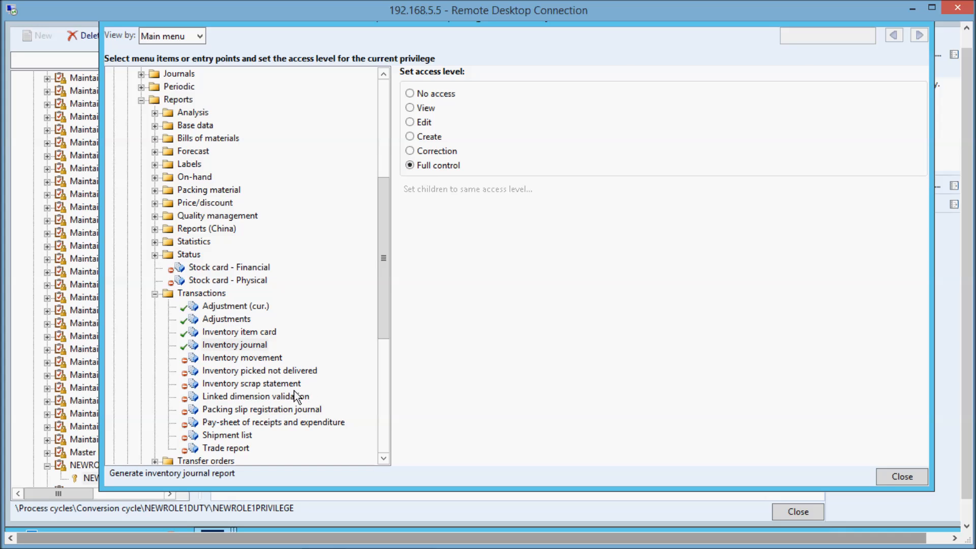
click(252, 359)
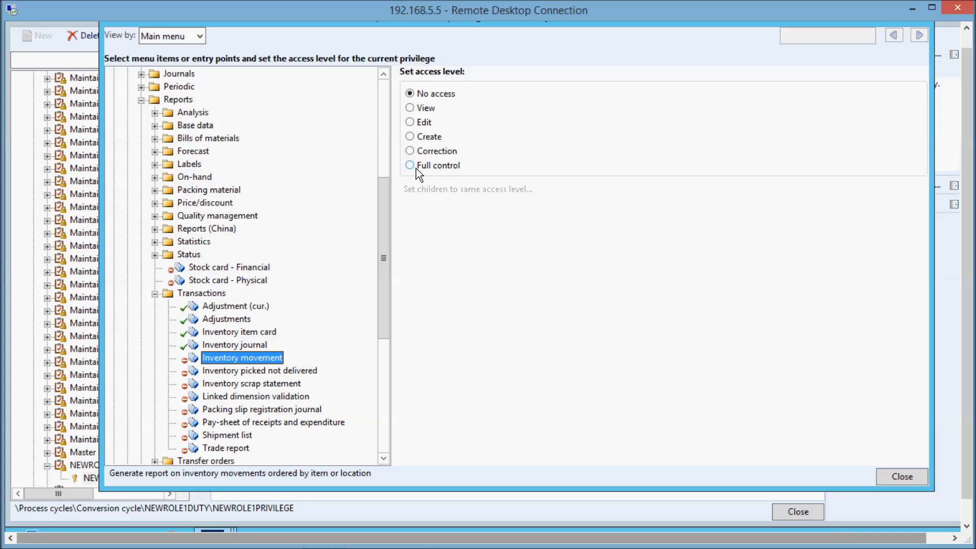
click(415, 169)
Grant Full control of the Inventory picked not delivered and Inventory scrap statement reports, and finish adding permissions.
click(265, 374)
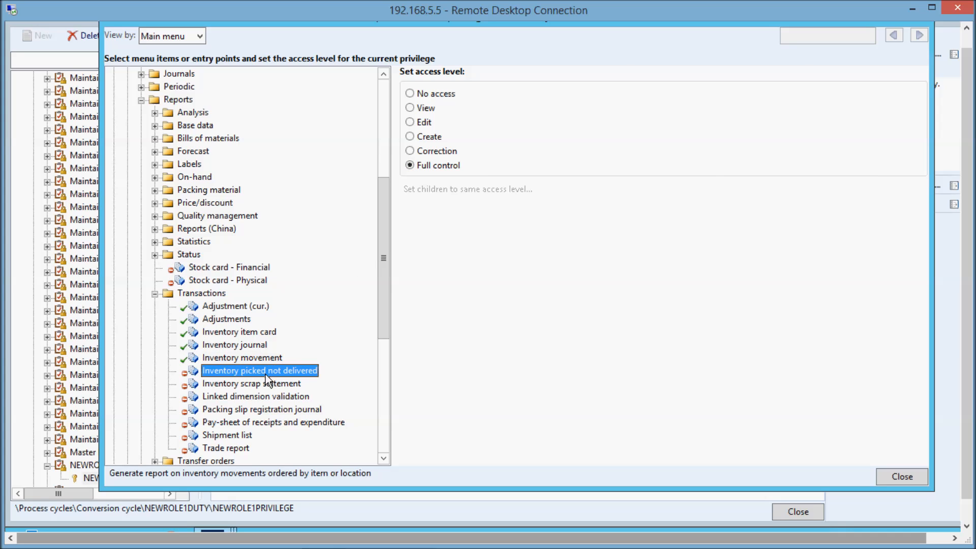
click(437, 169)
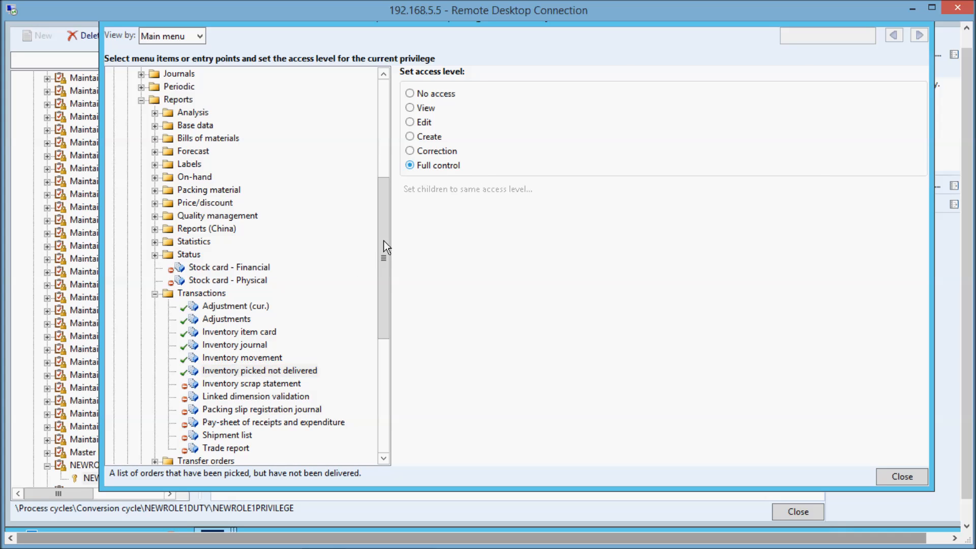
click(250, 384)
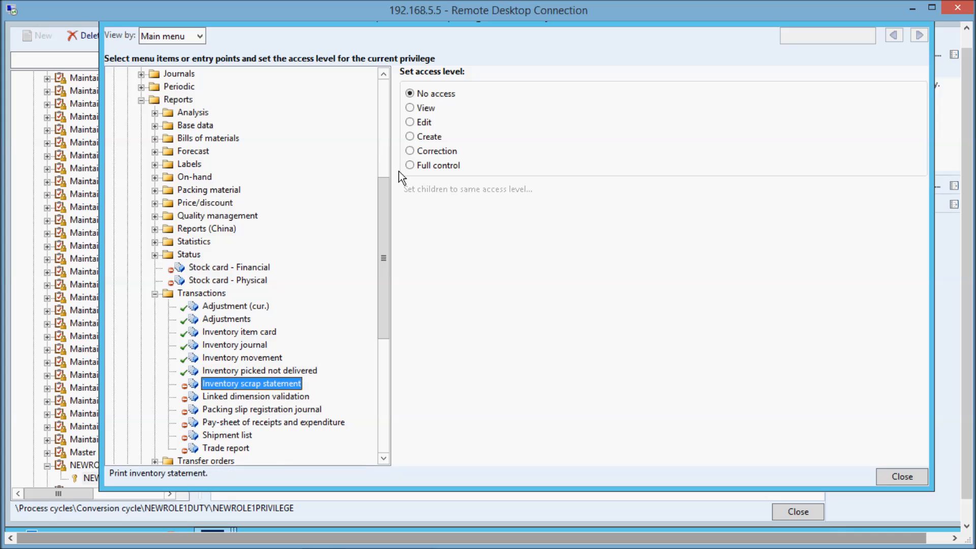
click(426, 164)
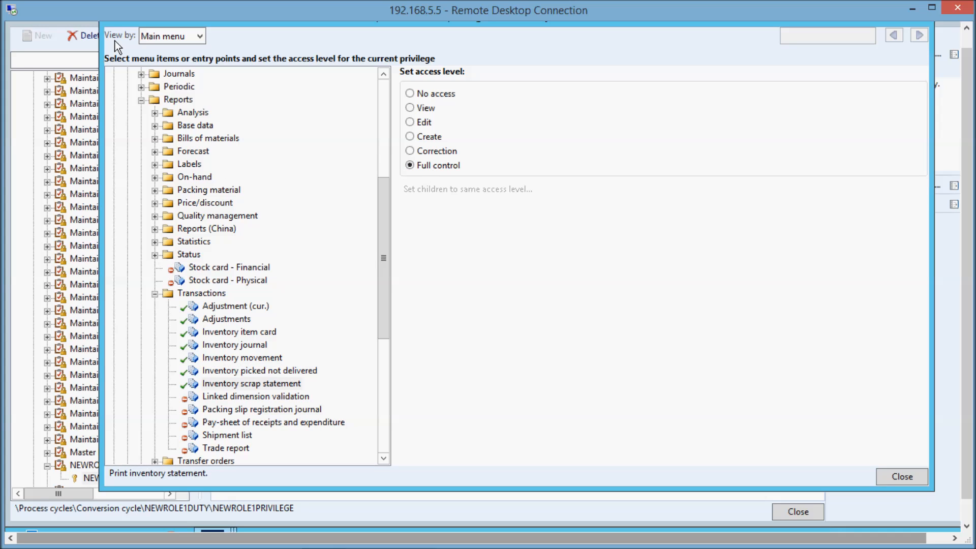
click(141, 101)
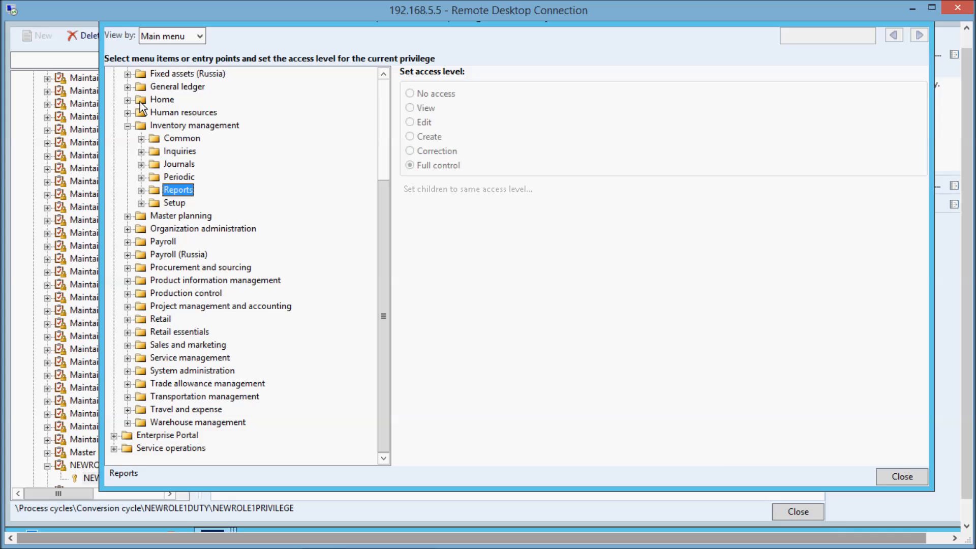
click(894, 477)
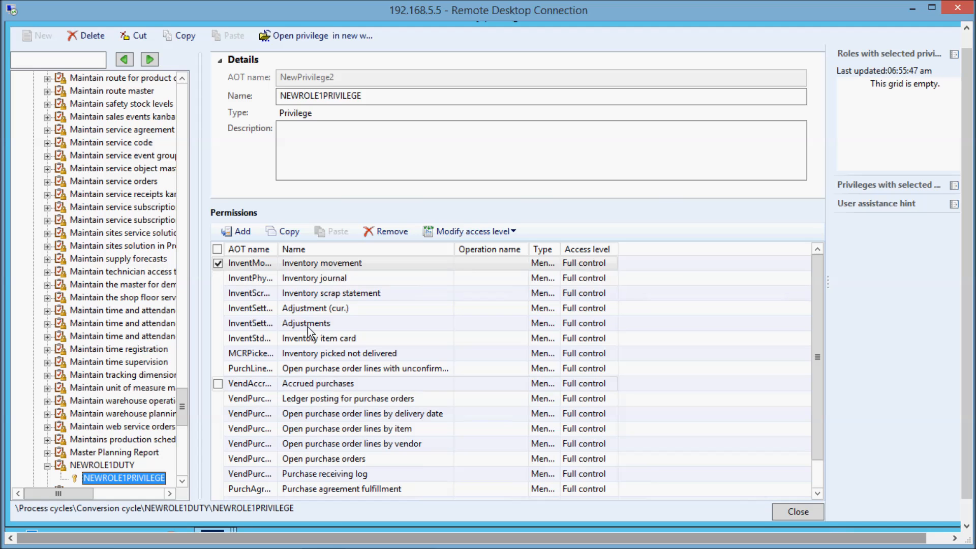
Review the permissions listed for NEWROLE1PRIVILEGE, from Inventory movement down to Accrued purchases.
click(309, 270)
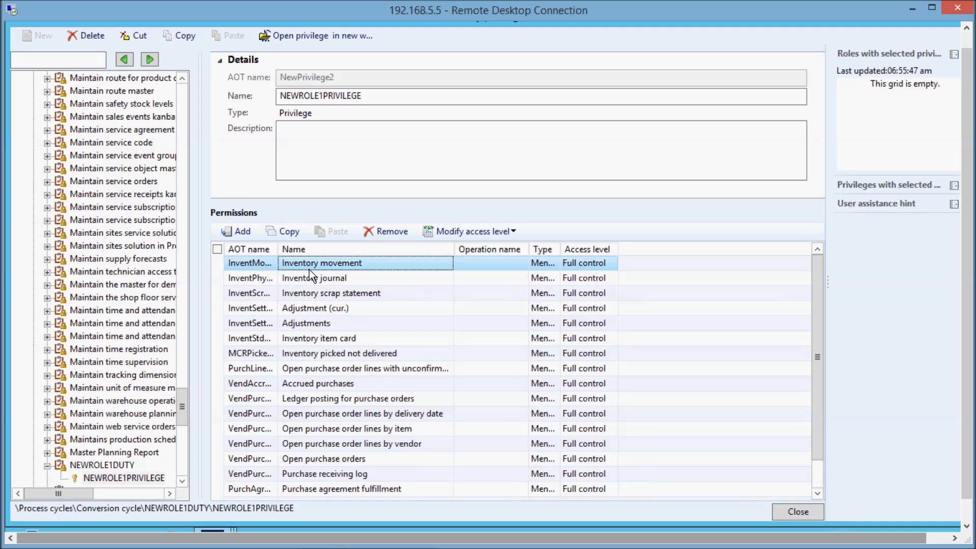
key(Down)
key(Down)
Review the remaining permissions of NEWROLE1PRIVILEGE down to Purchase agreement fulfillment, and close the security privileges form.
key(Down)
key(Down)
key(Down)
key(Down)
key(Down)
key(Down)
key(Down)
key(Down)
key(Down)
key(Down)
key(Down)
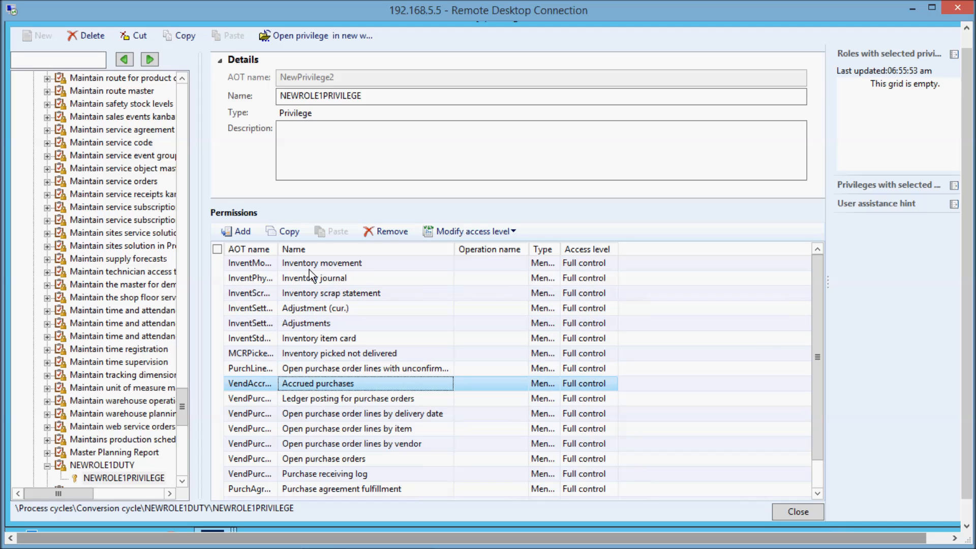
key(Down)
key(Down)
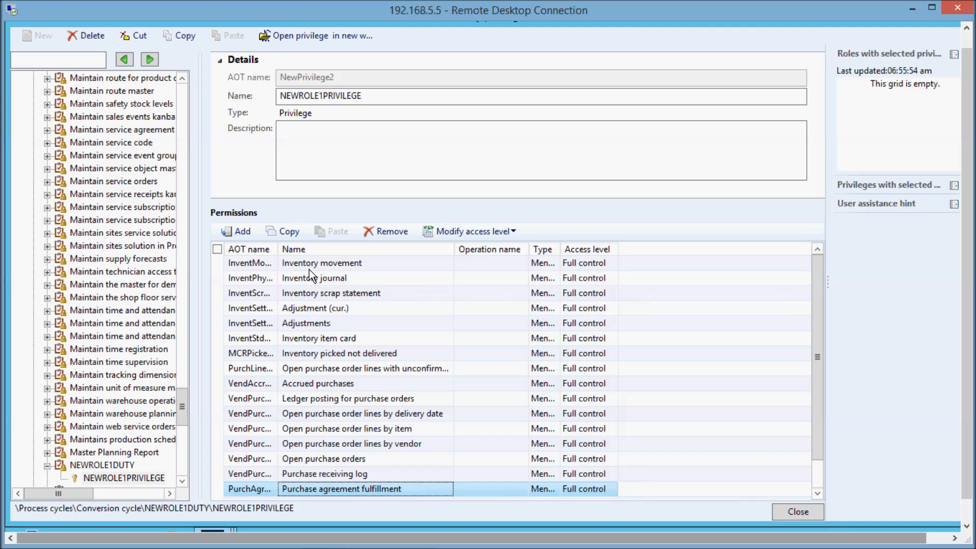
key(Up)
key(Up)
key(Up)
key(Up)
key(Up)
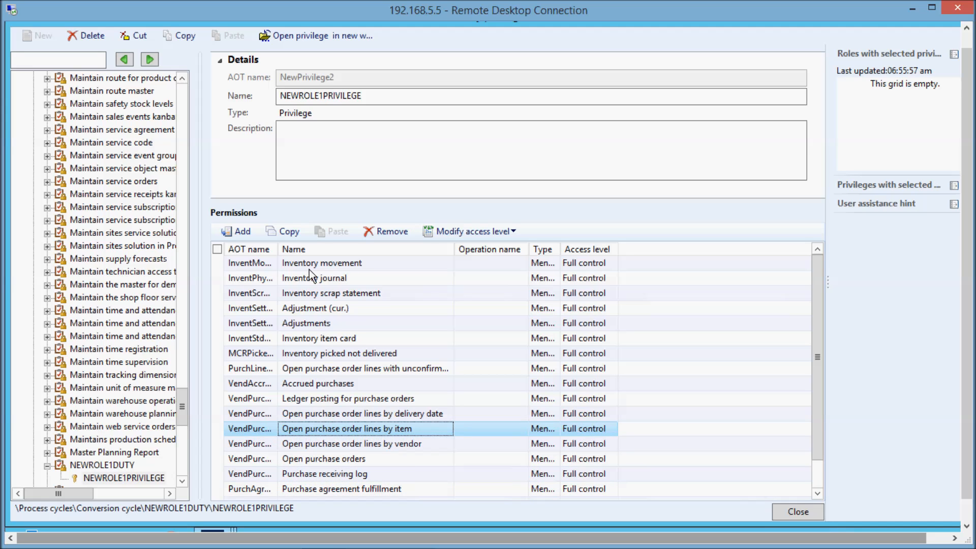
click(309, 269)
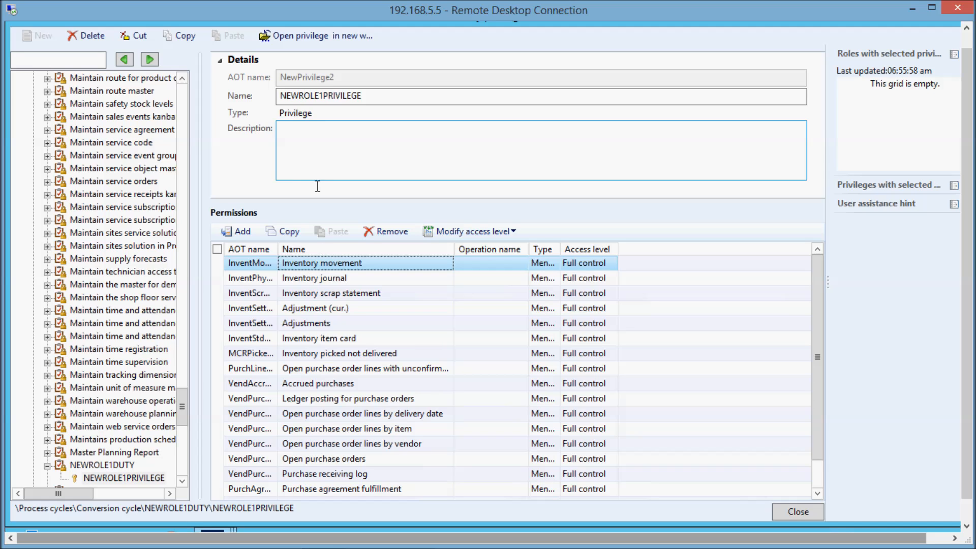
mouse_move(968, 188)
mouse_down()
mouse_move(971, 157)
mouse_move(968, 198)
mouse_up()
click(698, 171)
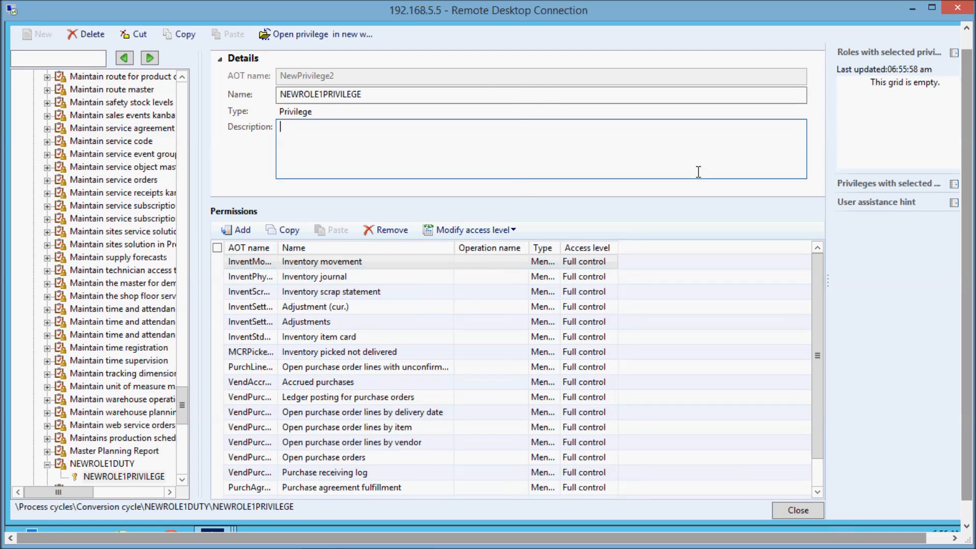
key(Escape)
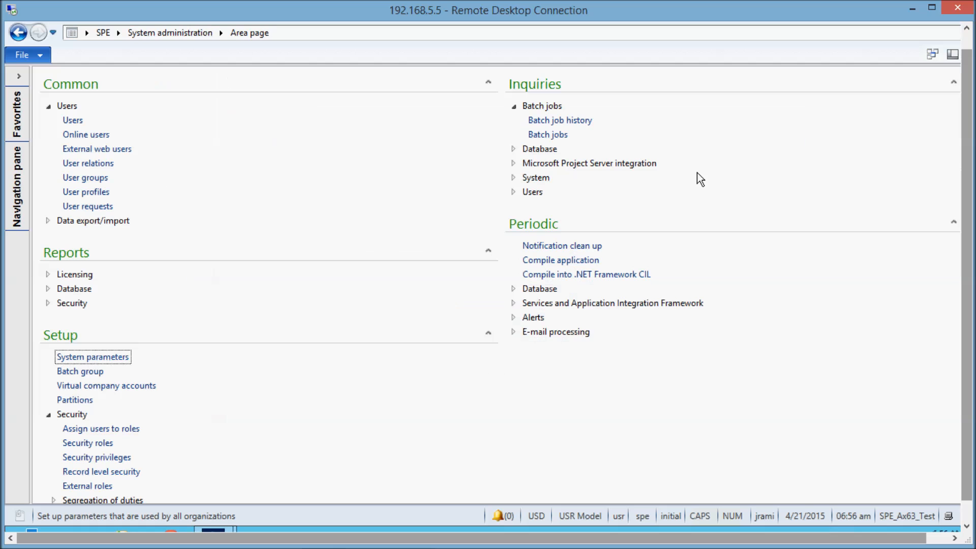
Open the security roles setup from System administration and select the NEWROLE1 role.
click(222, 523)
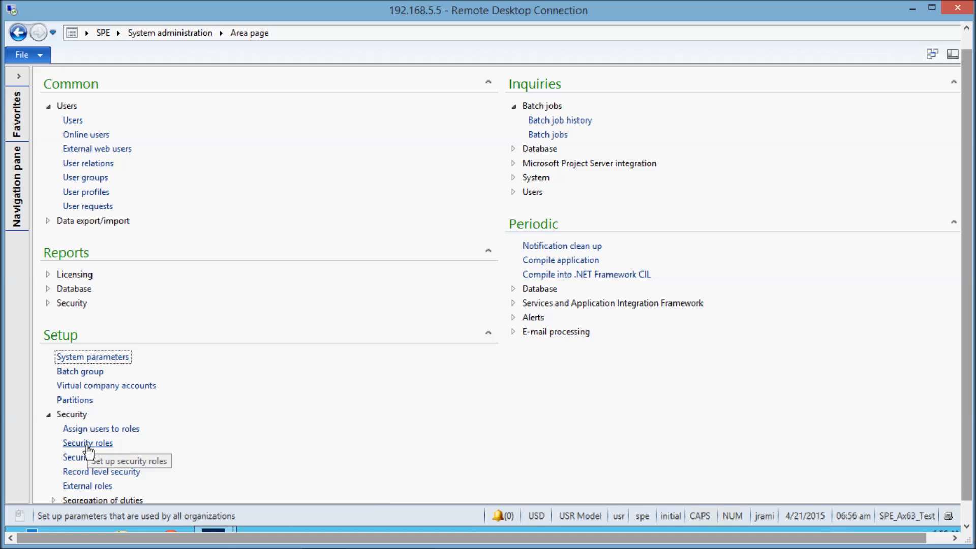
click(87, 443)
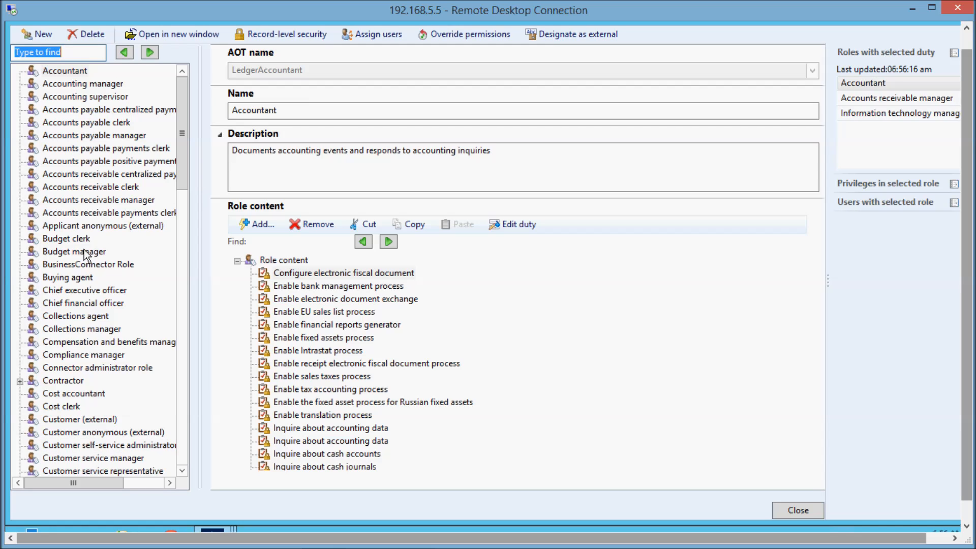
click(85, 251)
key(ctrl+n)
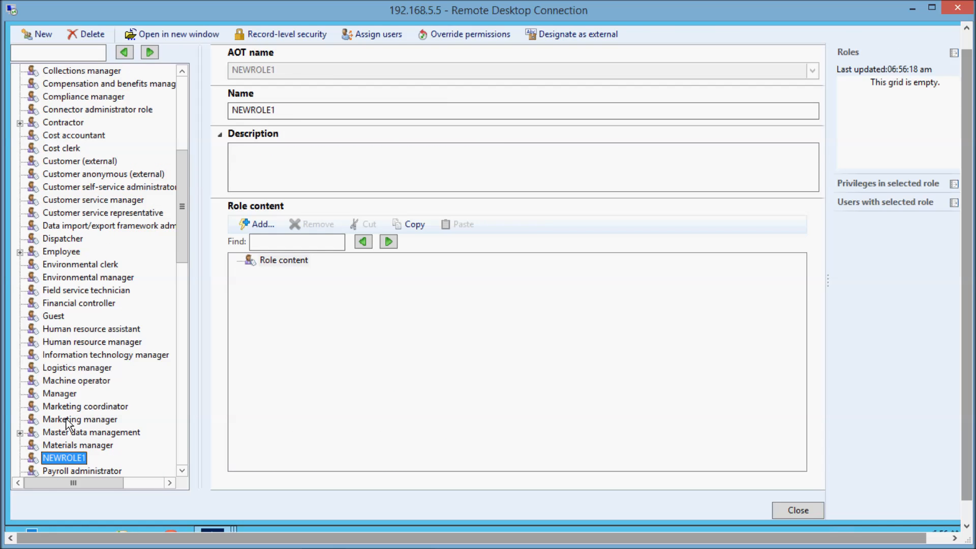
Add the NEWROLE1DUTY duty from the Conversion cycle to the content of the NEWROLE1 role.
click(257, 224)
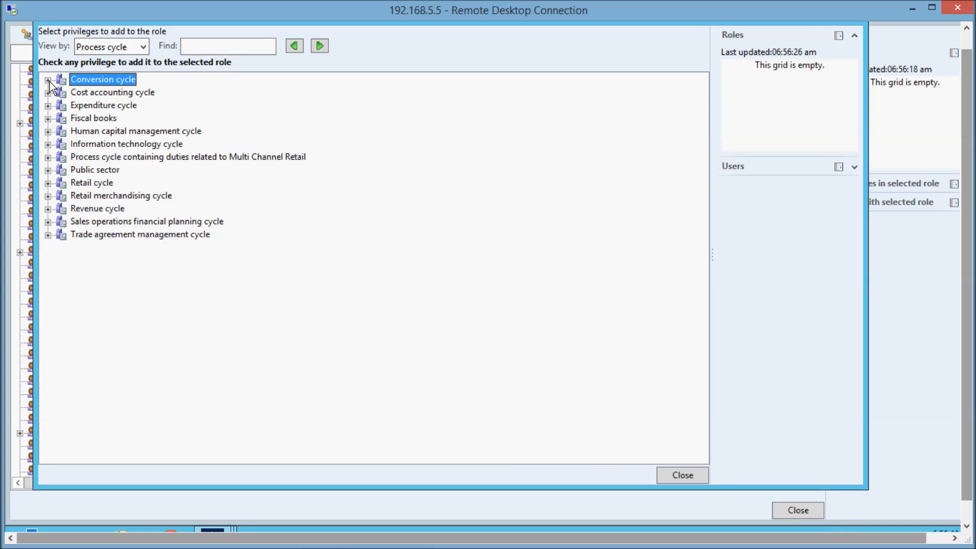
click(47, 80)
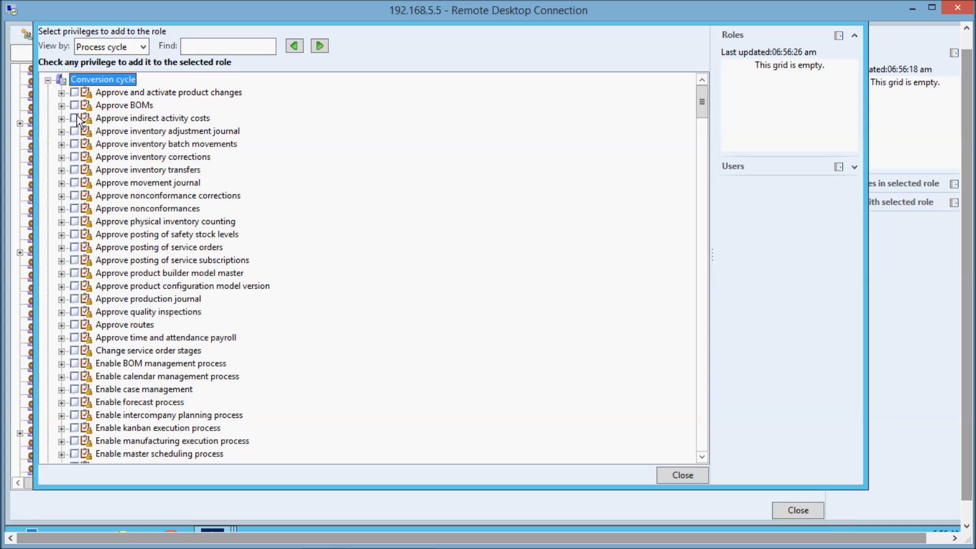
click(181, 224)
key(End)
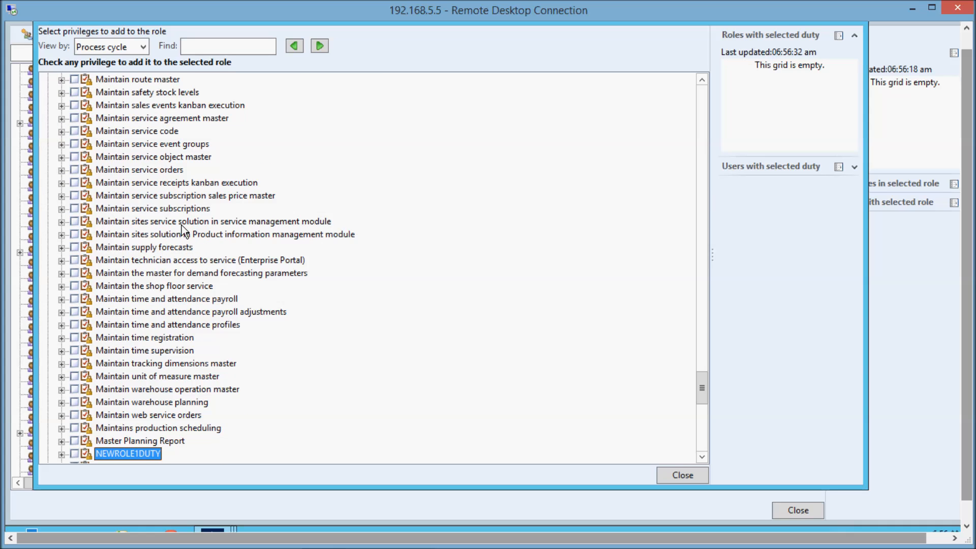
click(74, 453)
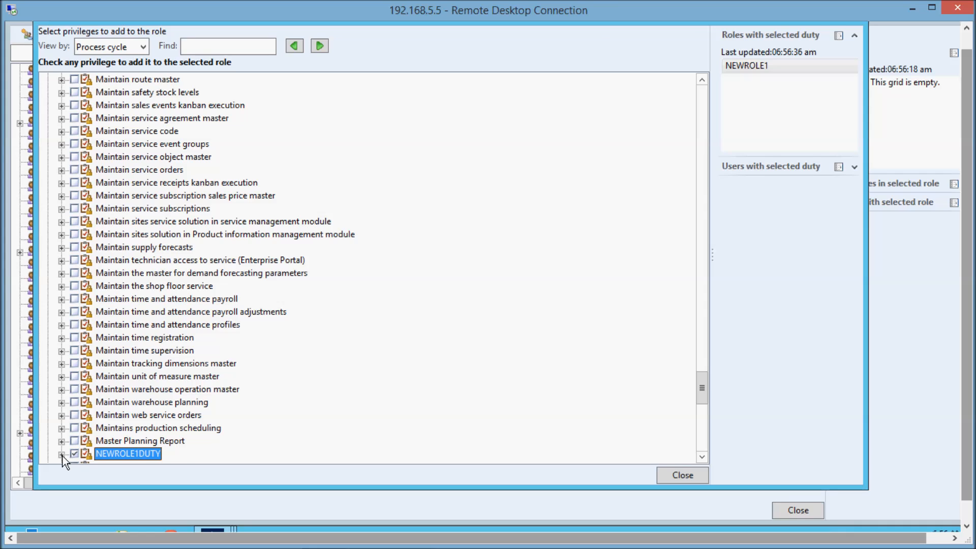
Add NEWROLE1PRIVILEGE under NEWROLE1DUTY to the role as well, and close the security roles form.
click(61, 453)
click(87, 453)
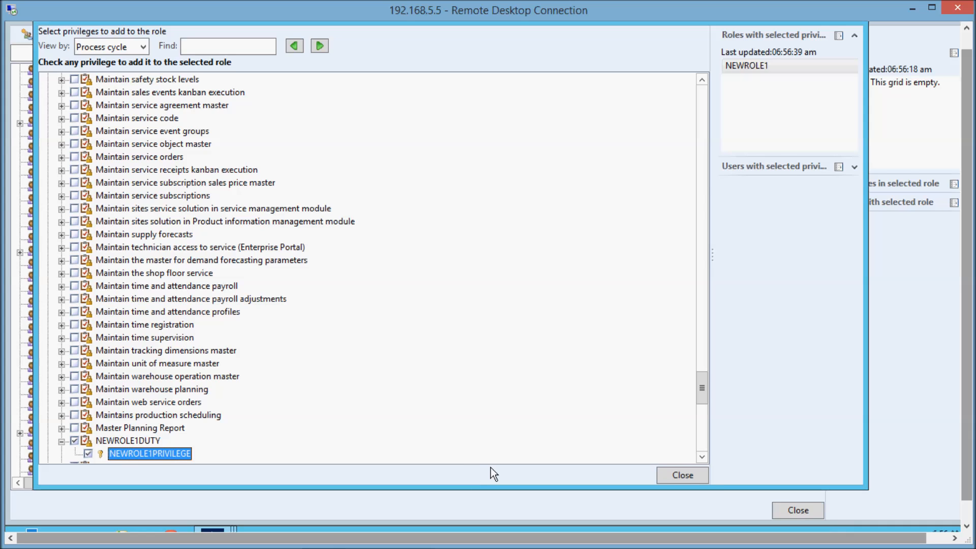
click(693, 480)
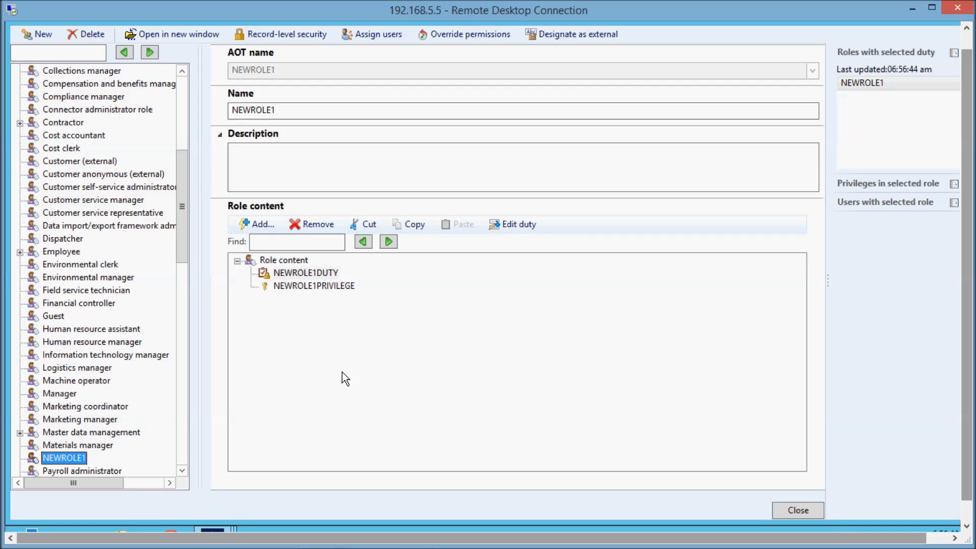
click(794, 511)
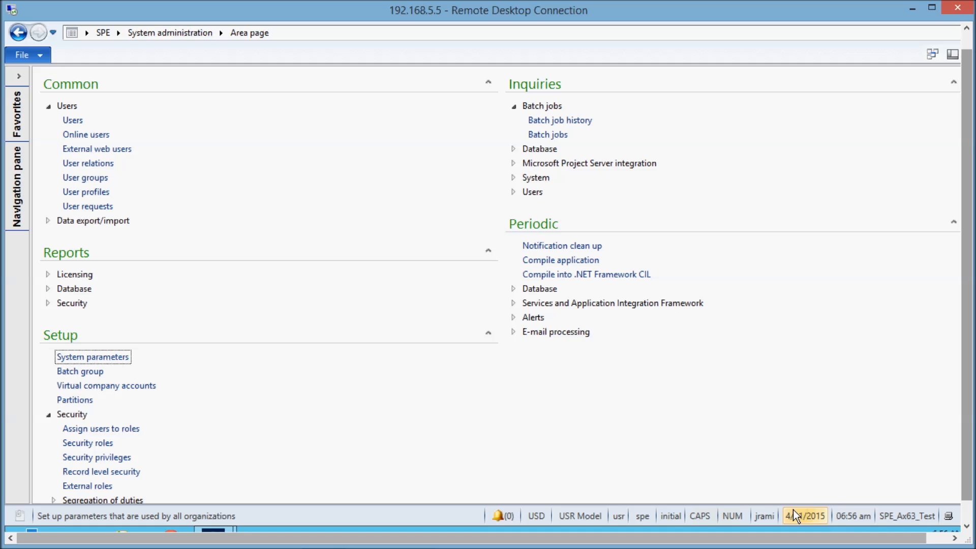
Assign the NEWROLE1 role to the axtest1 user from the users list and close the user's record.
click(74, 123)
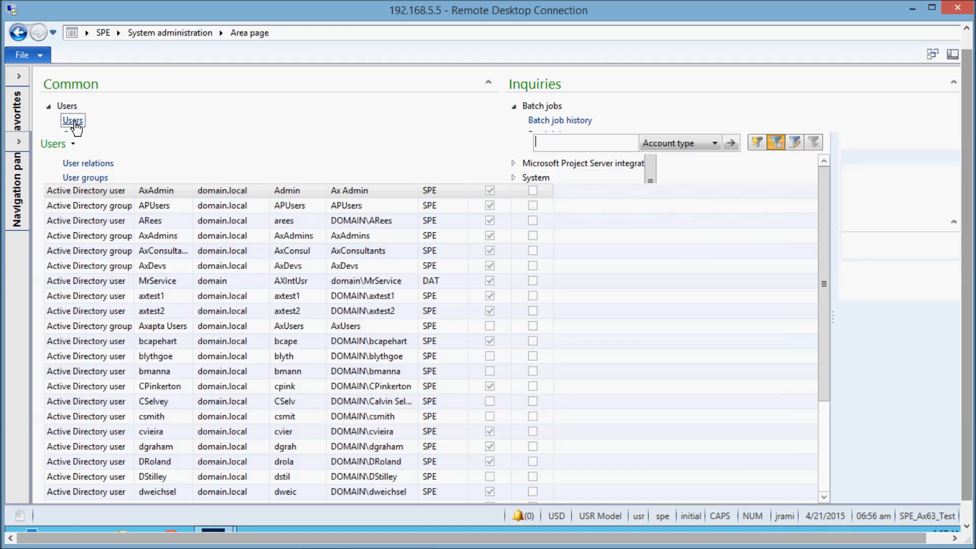
double_click(394, 297)
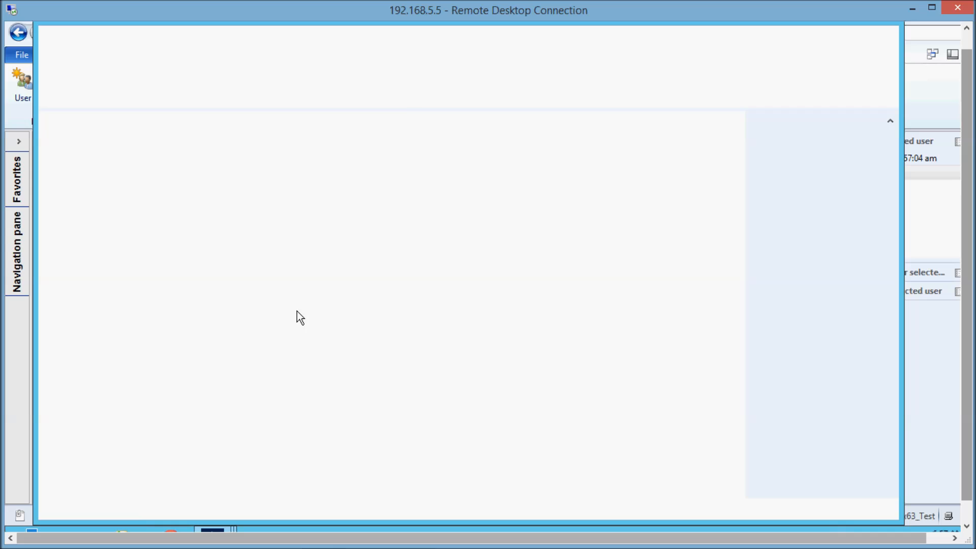
click(113, 275)
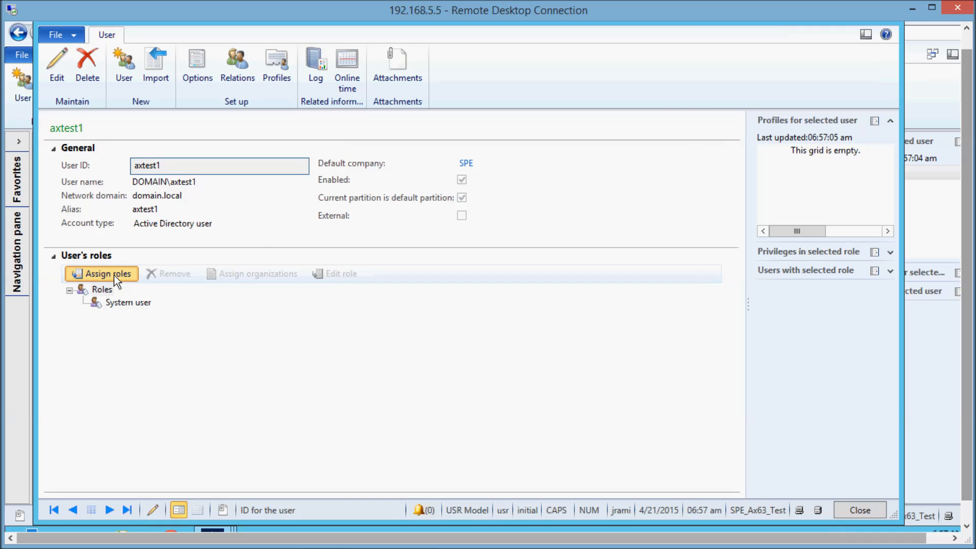
click(329, 277)
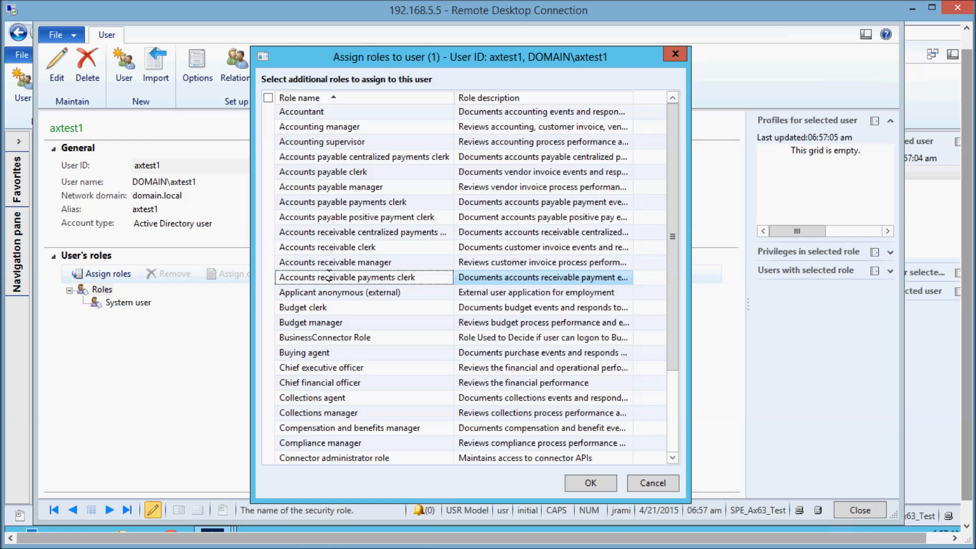
key(ctrl+n)
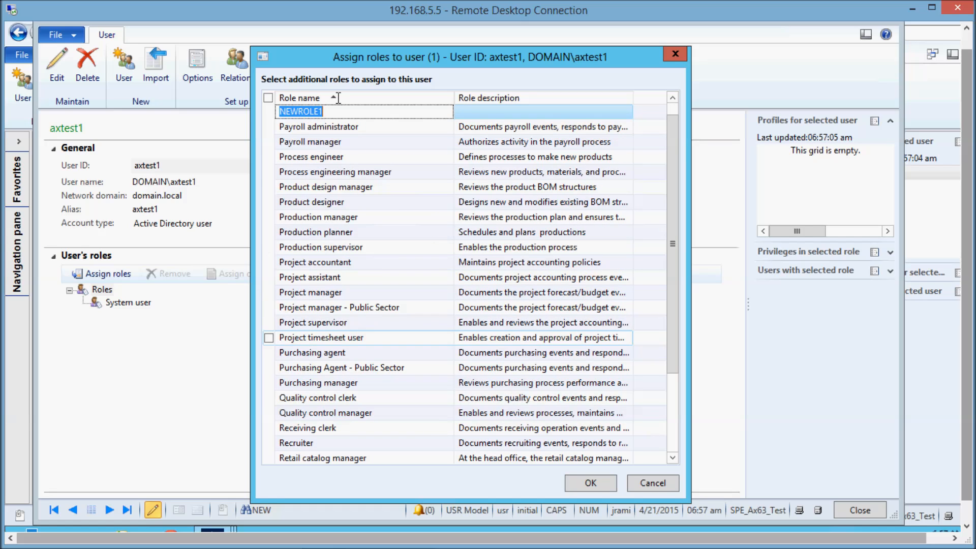
click(588, 483)
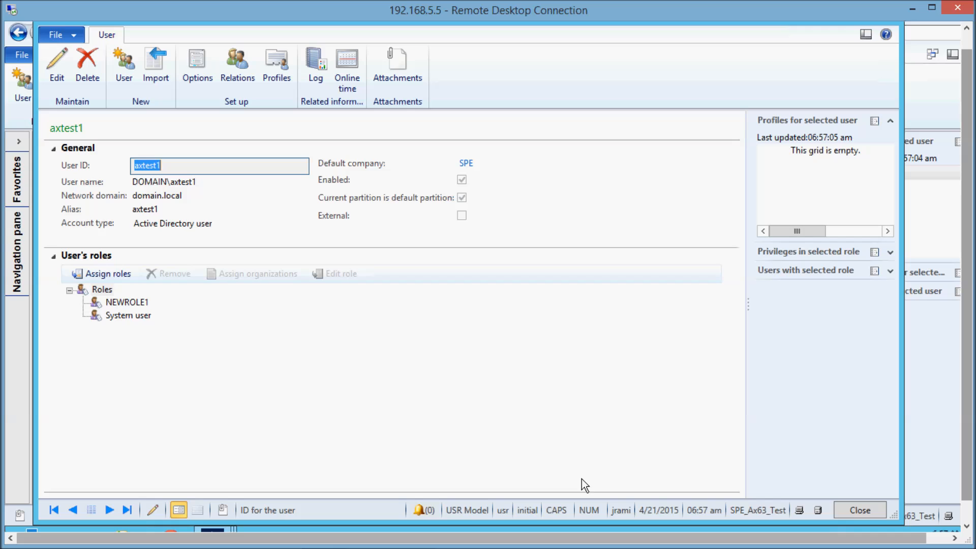
click(487, 411)
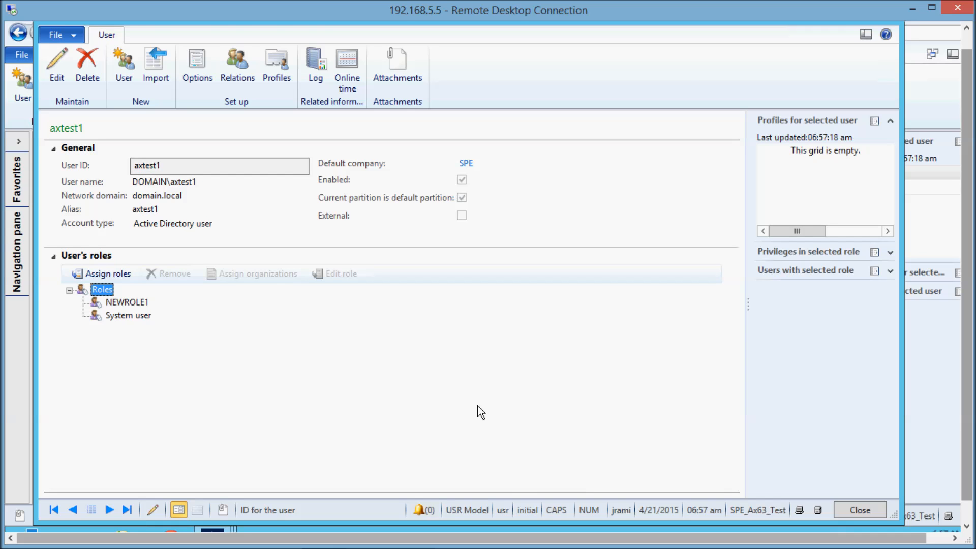
key(Escape)
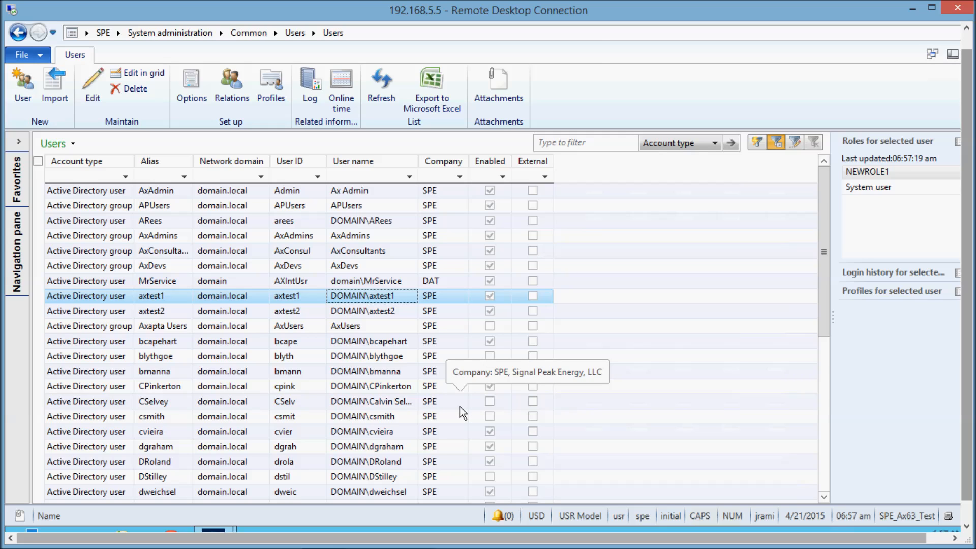
Switch to the second Remote Desktop session and launch the Ax Test client, allowing Ax32.exe to run and dismissing the environment message.
mouse_move(328, 542)
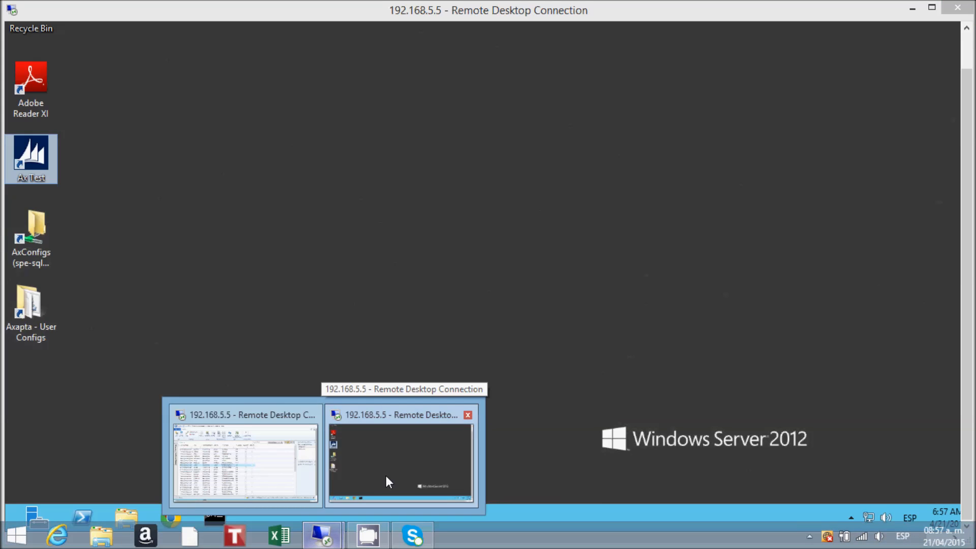
click(385, 474)
double_click(41, 157)
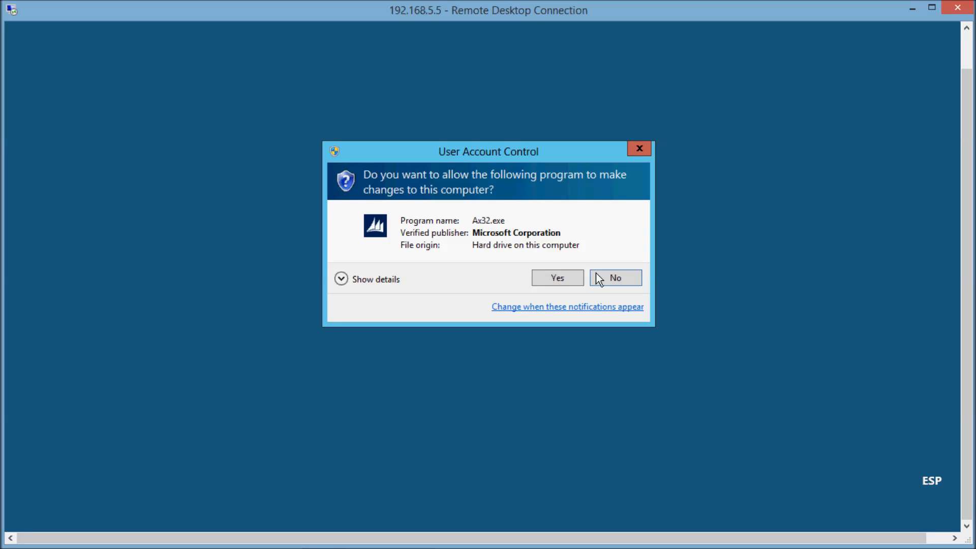
click(563, 280)
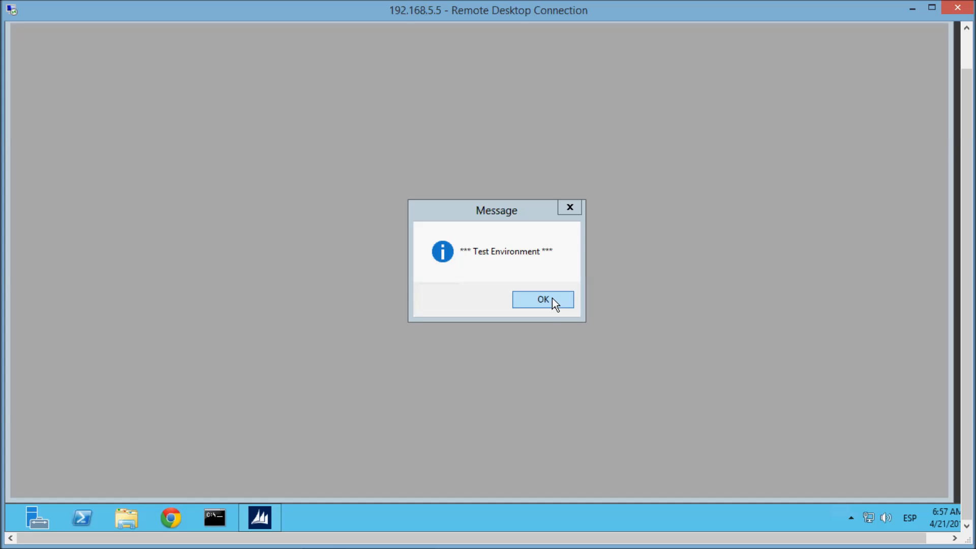
click(552, 298)
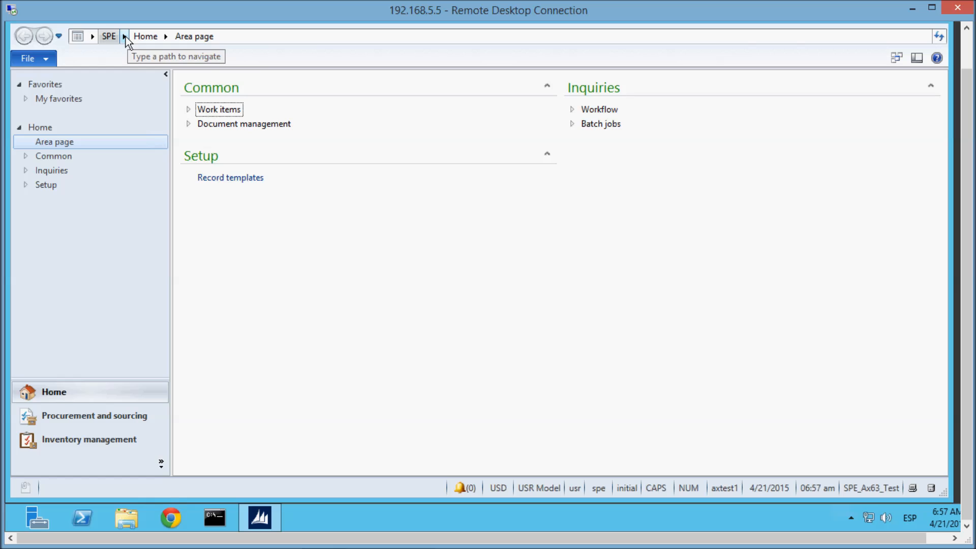
Go to the Procurement and sourcing area page and try to open the Accrued purchases status report.
click(125, 36)
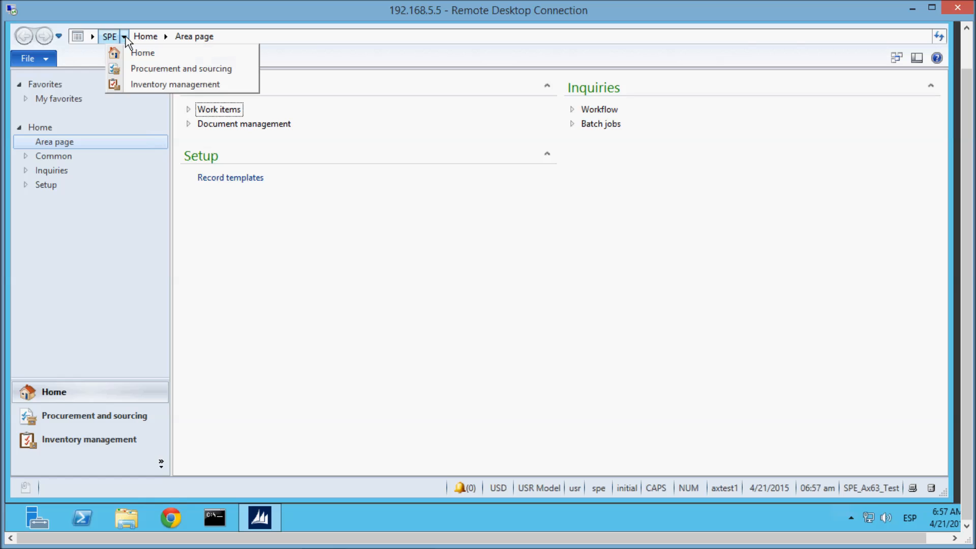
click(159, 70)
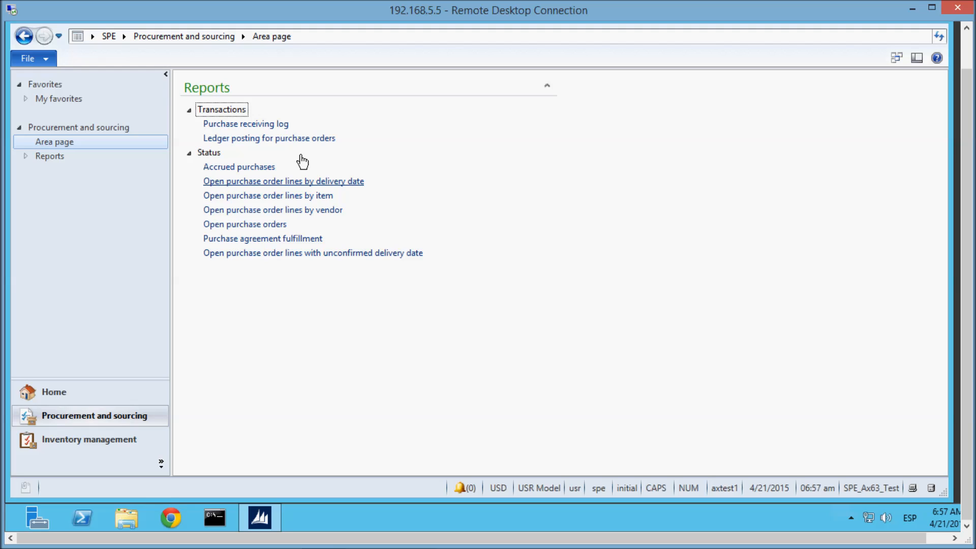
click(259, 171)
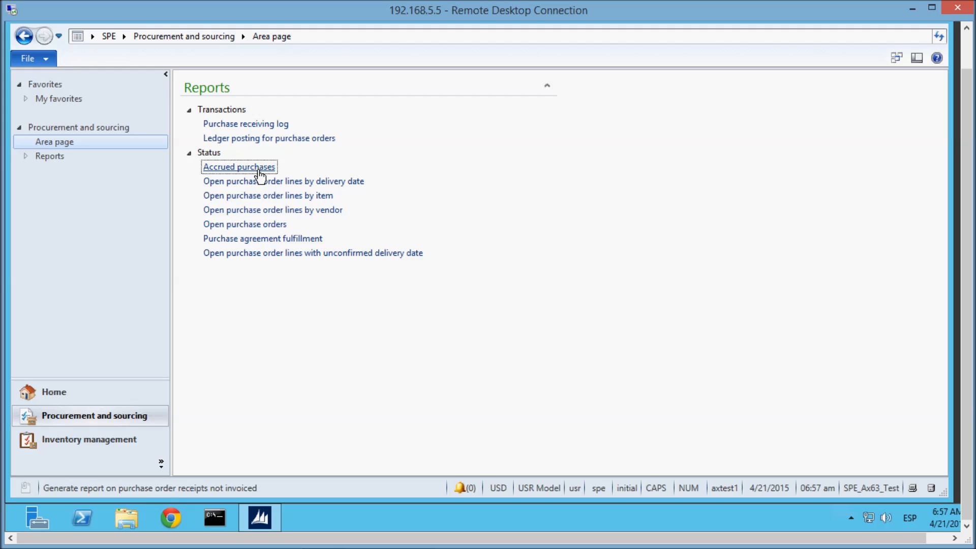
click(260, 172)
mouse_move(384, 545)
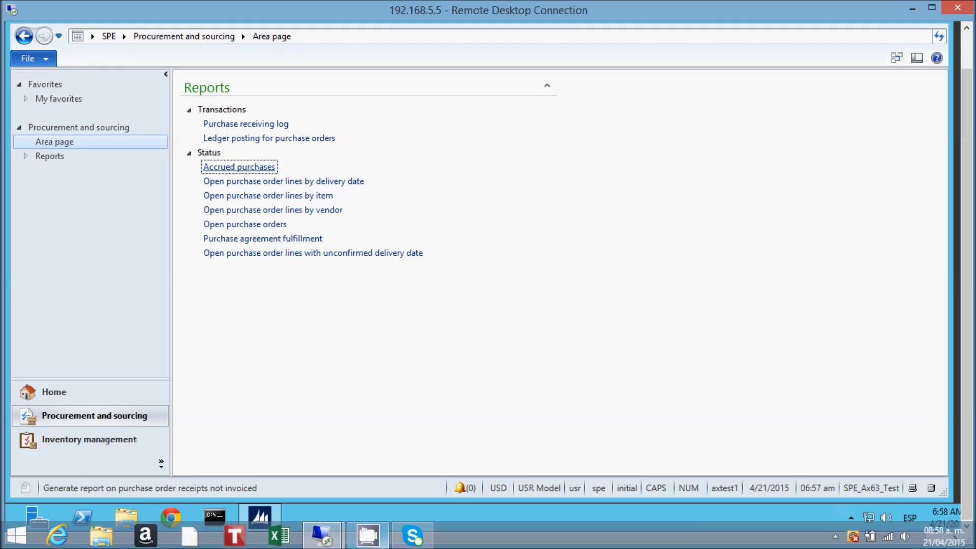